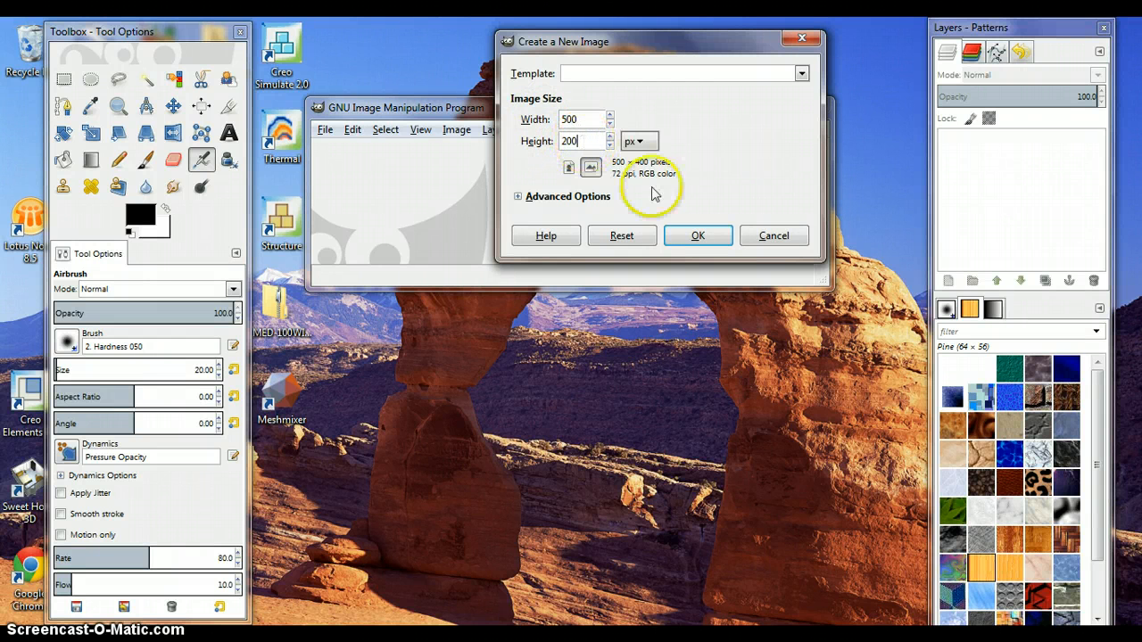
# Step: Create a new 500 × 200 px image and bucket-fill its background with black
pyautogui.click(697, 236)
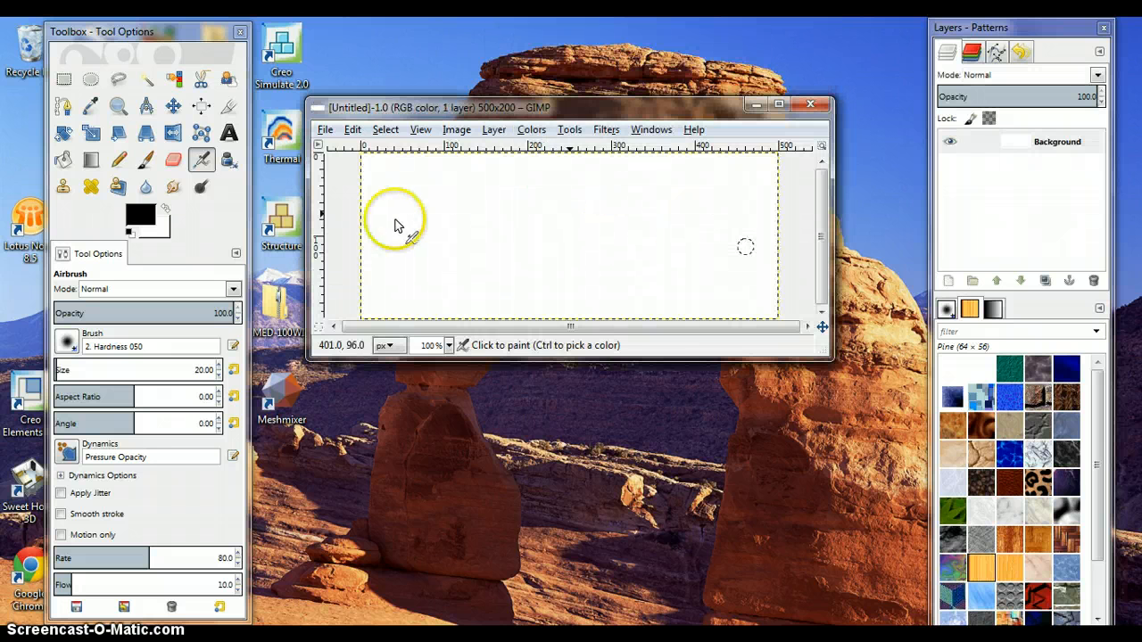
pyautogui.click(65, 165)
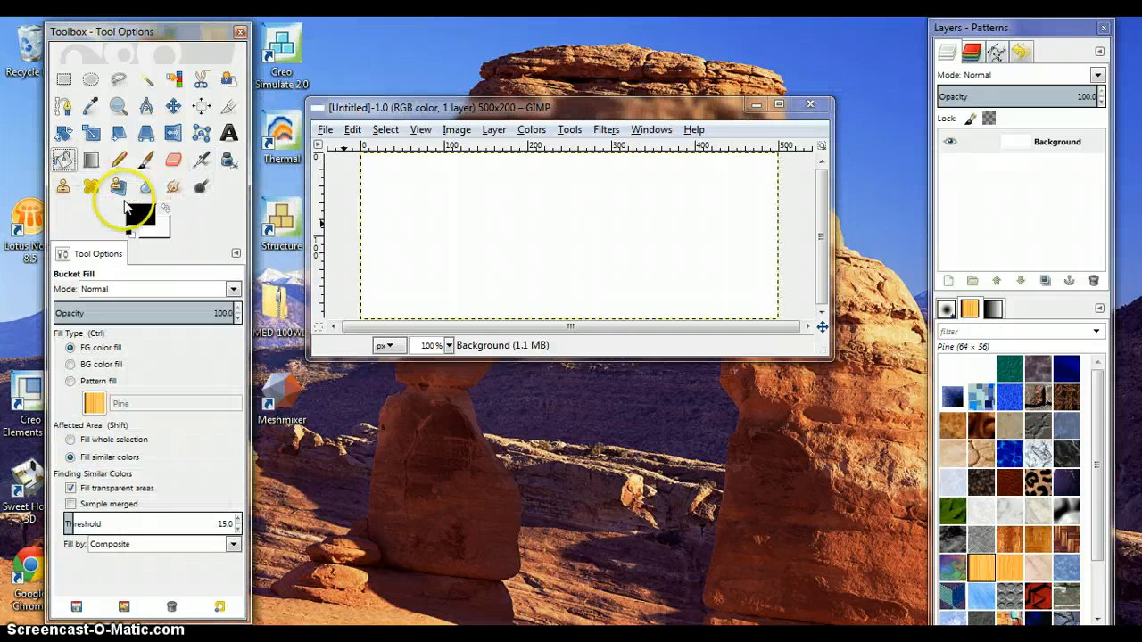
pyautogui.click(398, 220)
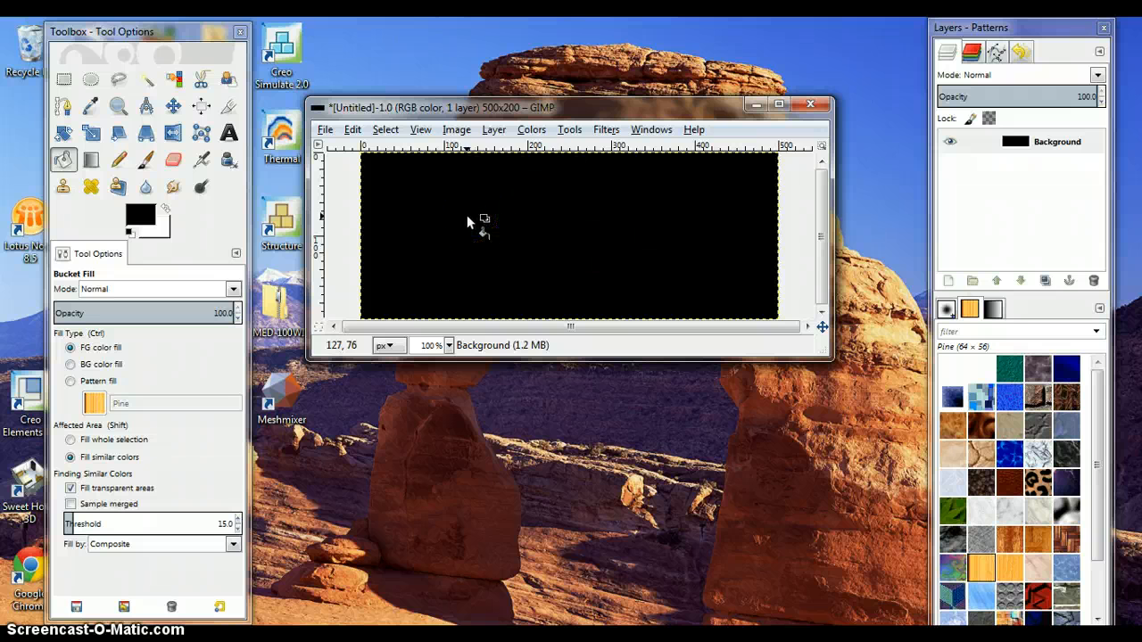
# Step: Draw a text box about 378 × 105 px across the black canvas and move the image window up the screen
pyautogui.click(229, 134)
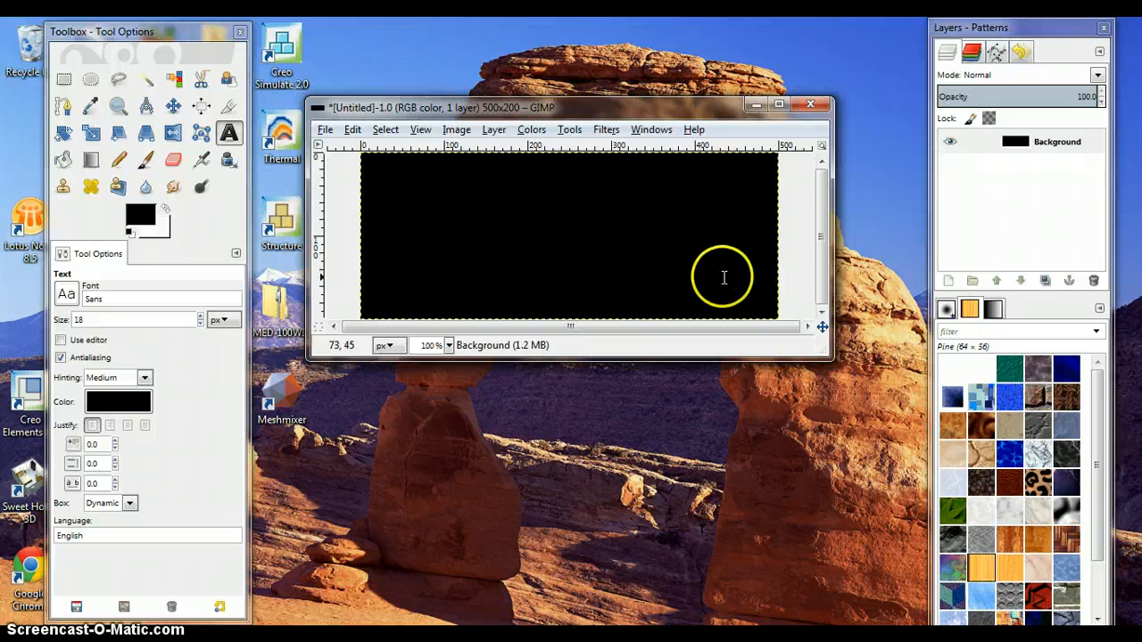
pyautogui.moveTo(724, 277); pyautogui.dragTo(737, 278)
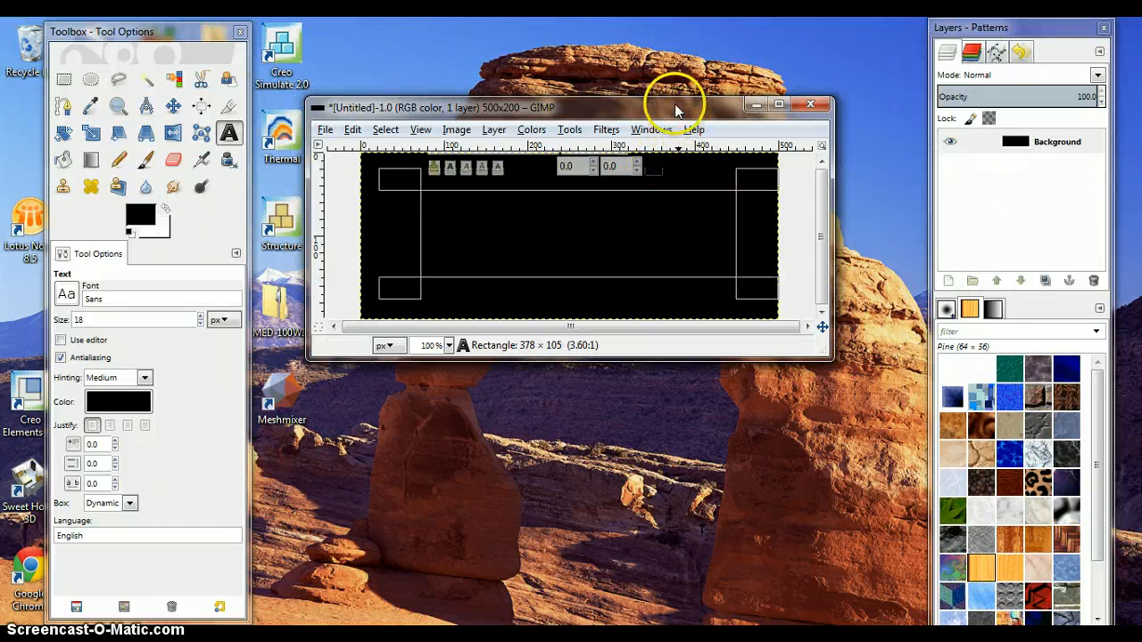
pyautogui.moveTo(674, 103); pyautogui.dragTo(674, 25)
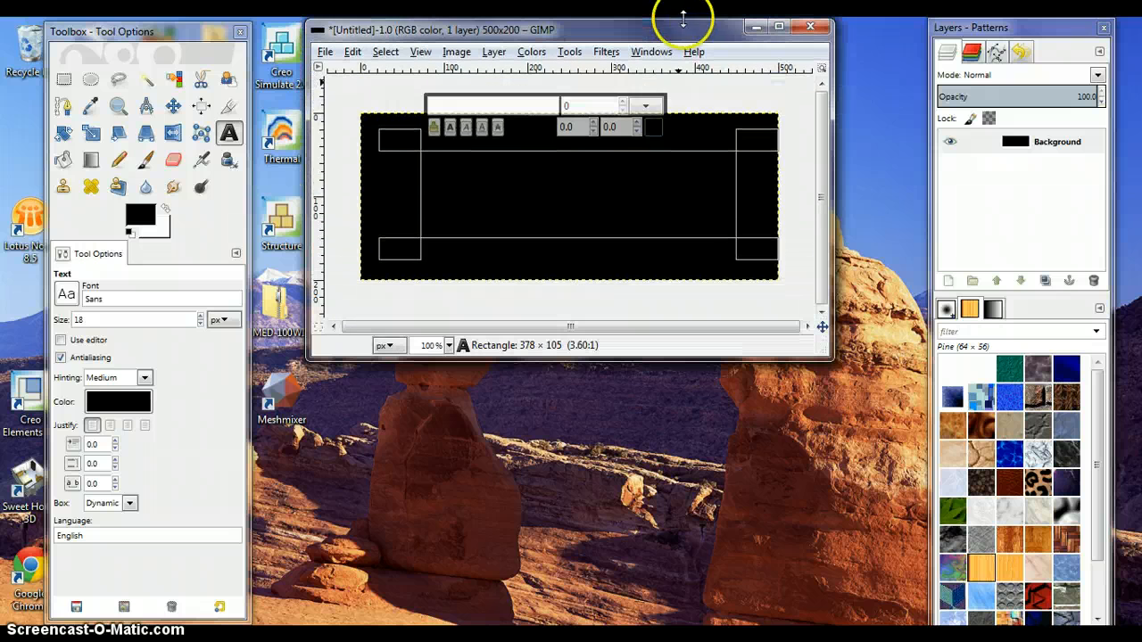
# Step: Try to set the empty text box's colour to white (ffffff)
pyautogui.click(654, 129)
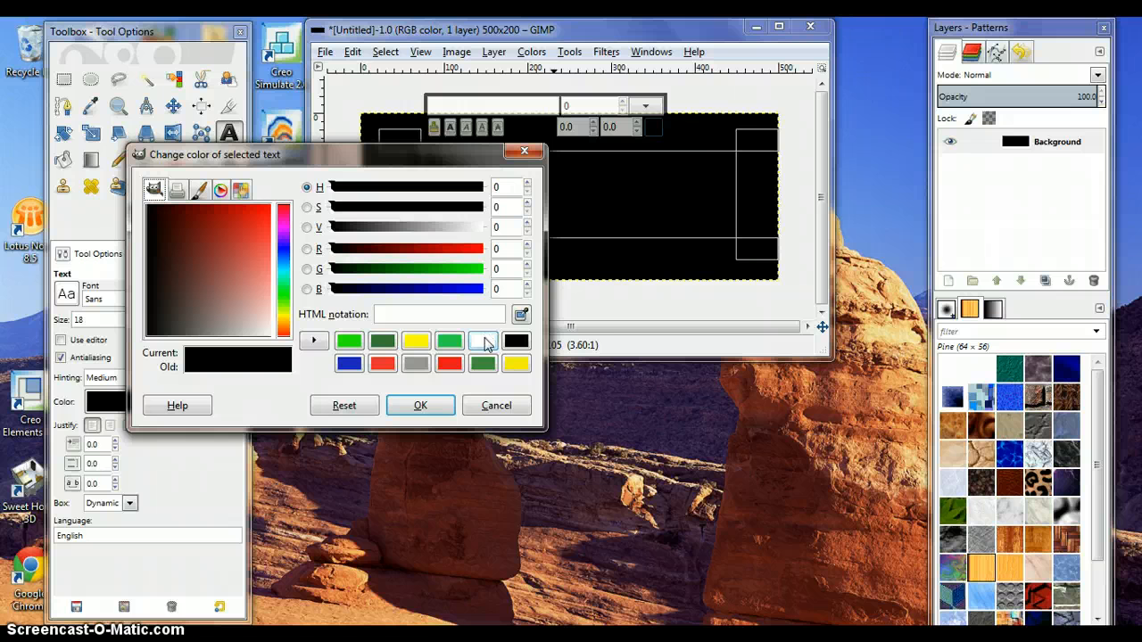
pyautogui.click(487, 343)
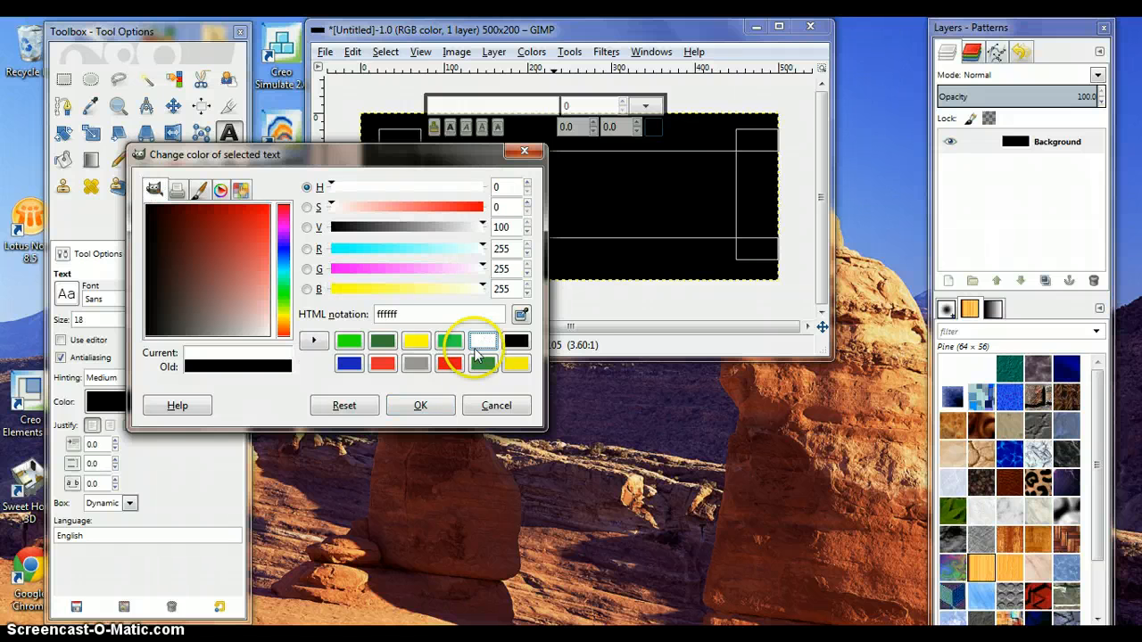
pyautogui.click(417, 406)
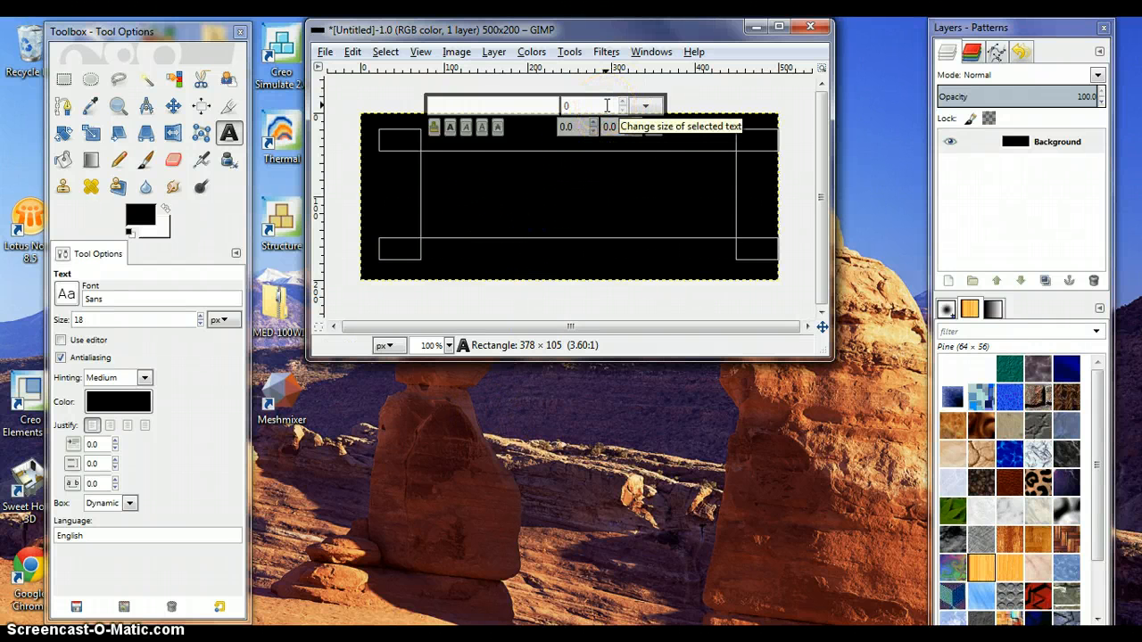
# Step: Enter the person's title and surname in the text box and colour all of the text white (ffffff)
pyautogui.write('MR')
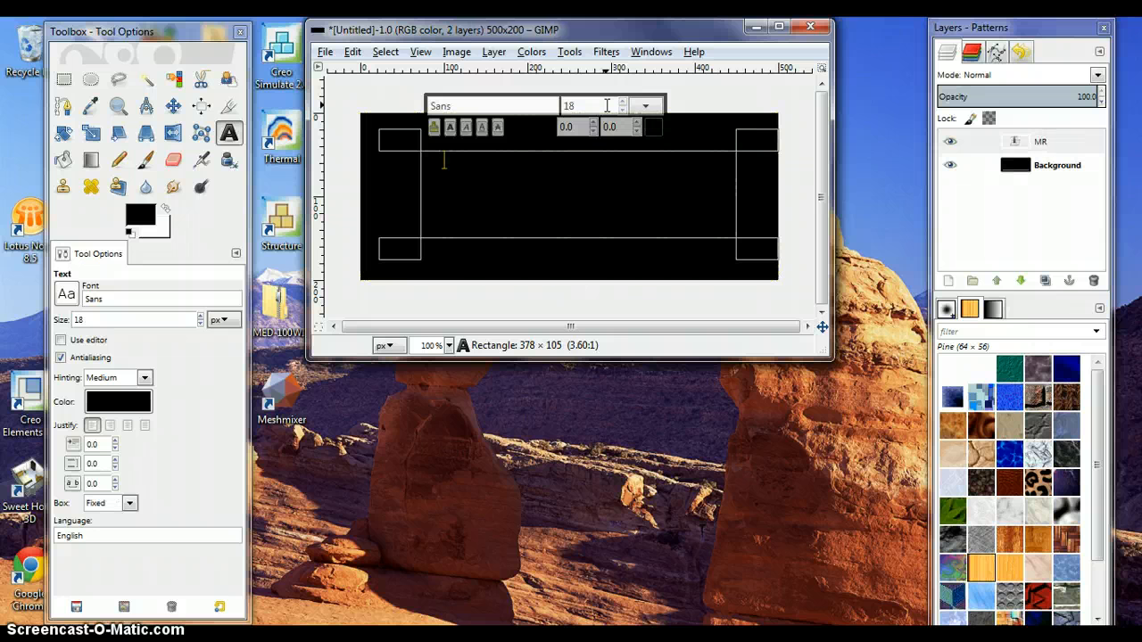
pyautogui.write('. Ransford')
pyautogui.moveTo(571, 136); pyautogui.dragTo(412, 161)
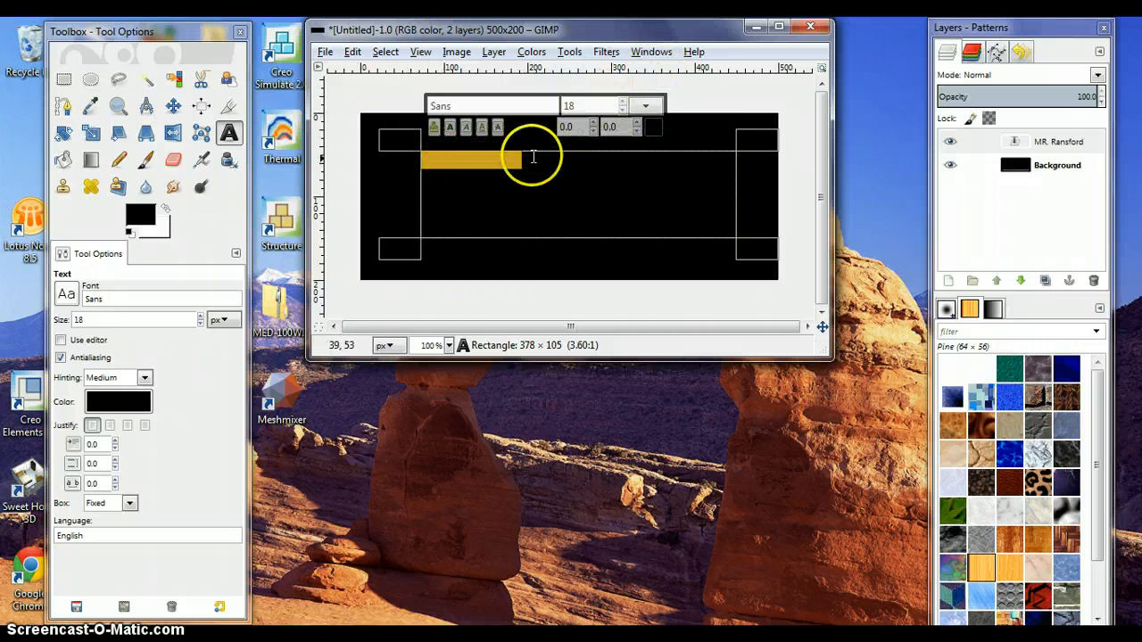
pyautogui.click(652, 129)
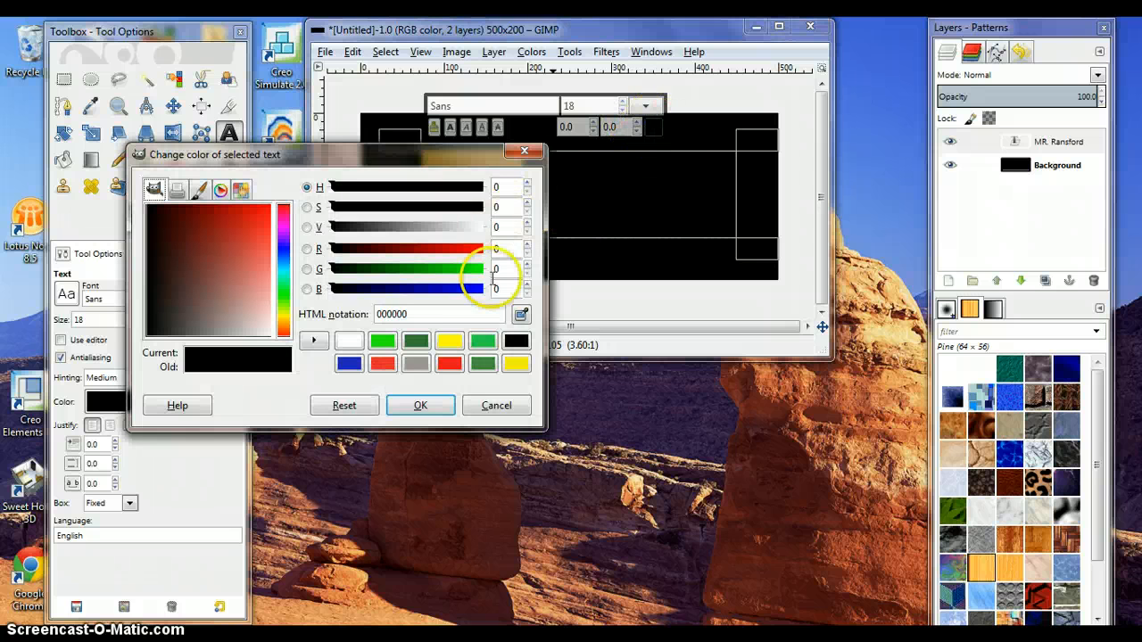
pyautogui.click(349, 341)
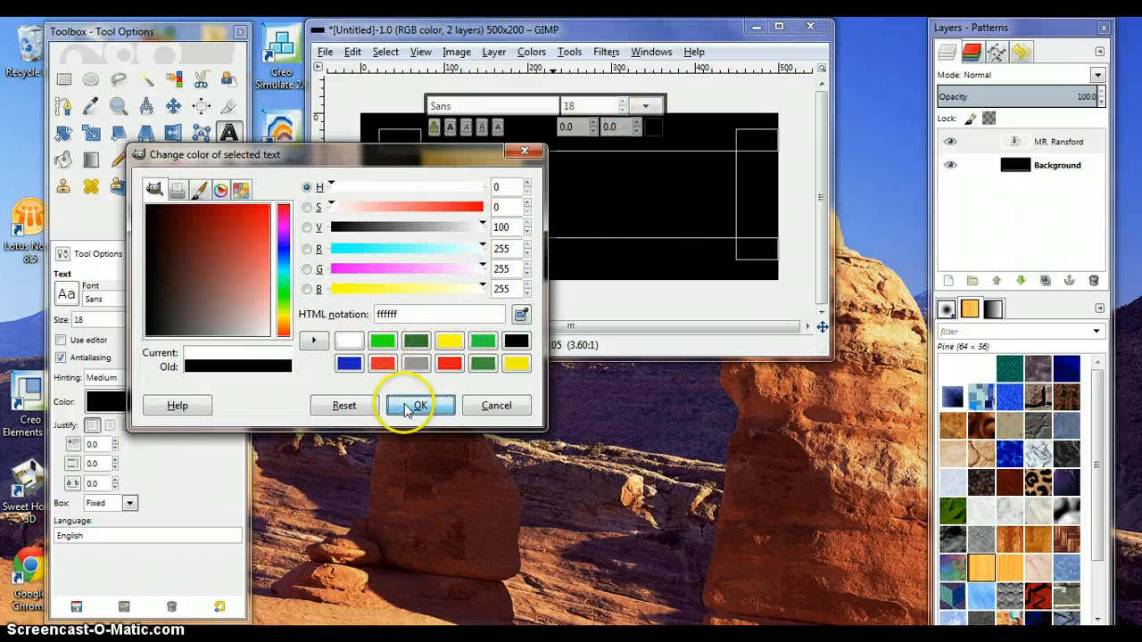
pyautogui.click(412, 405)
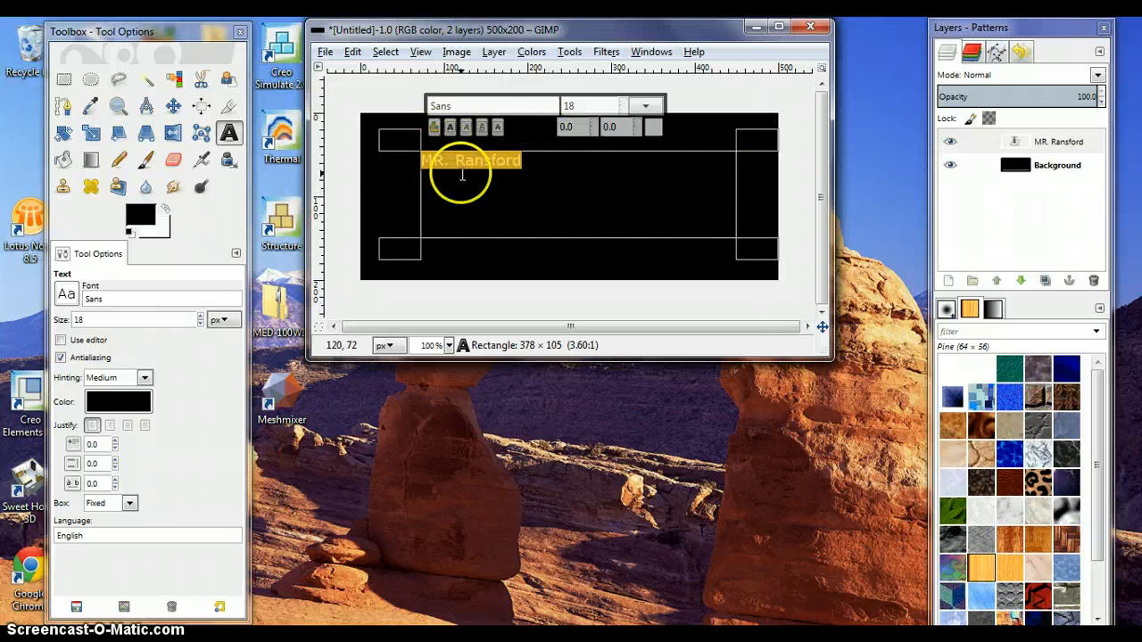
# Step: Set the whole name text to size 60 and widen its box to about 439 × 104 px
pyautogui.click(540, 185)
pyautogui.moveTo(532, 159); pyautogui.dragTo(382, 153)
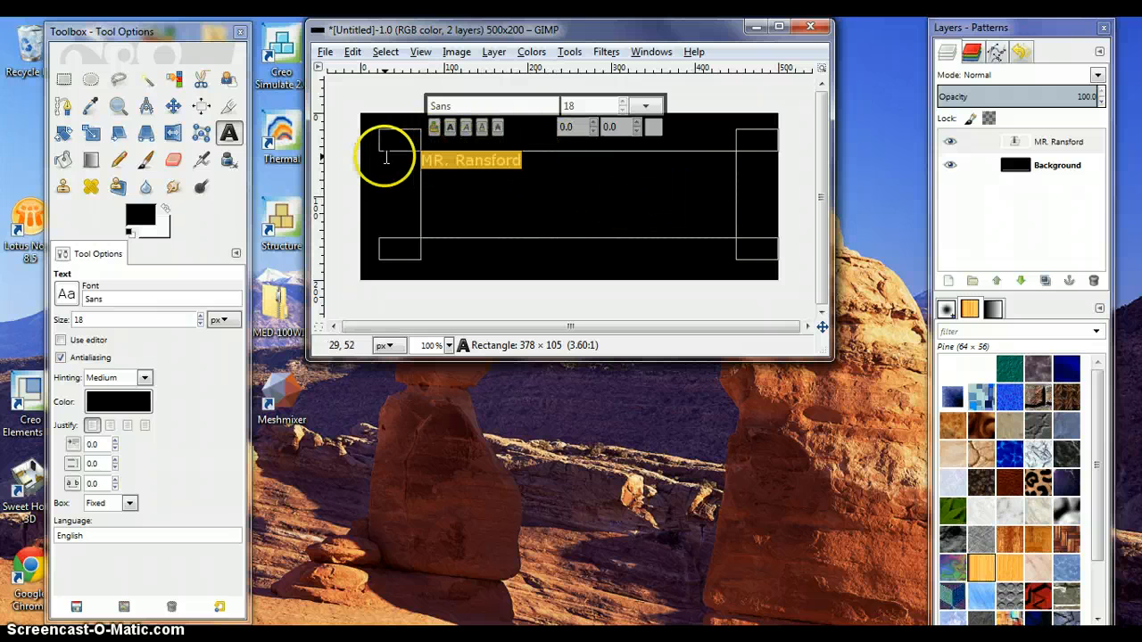
pyautogui.doubleClick(592, 106)
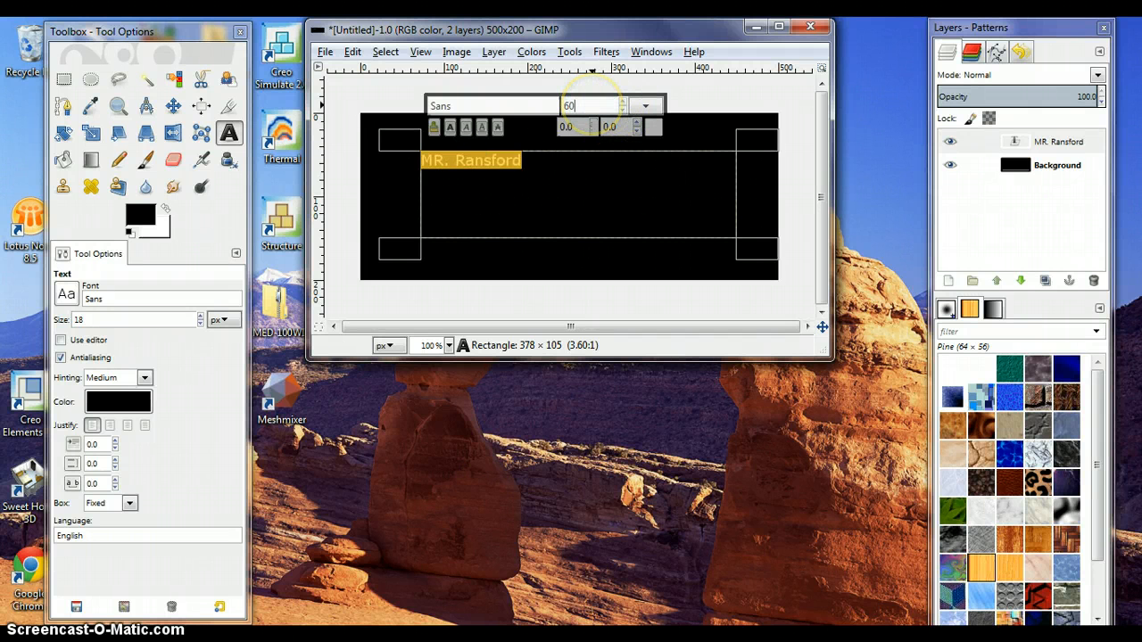
pyautogui.write('60')
pyautogui.press('Return')
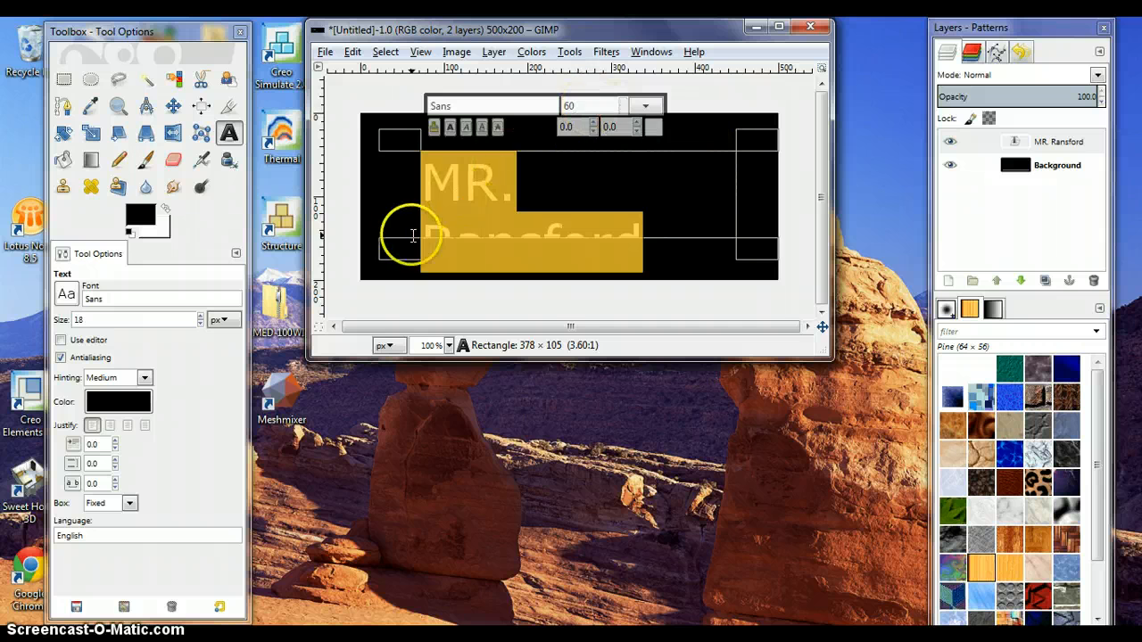
pyautogui.moveTo(405, 246); pyautogui.dragTo(364, 247)
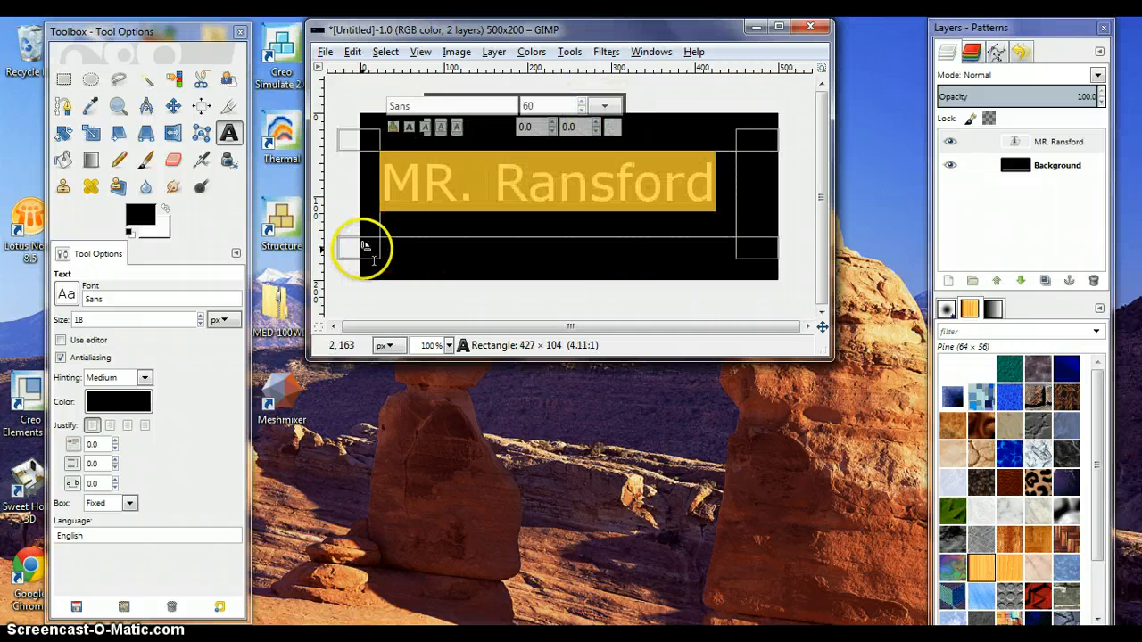
pyautogui.moveTo(756, 206); pyautogui.dragTo(767, 204)
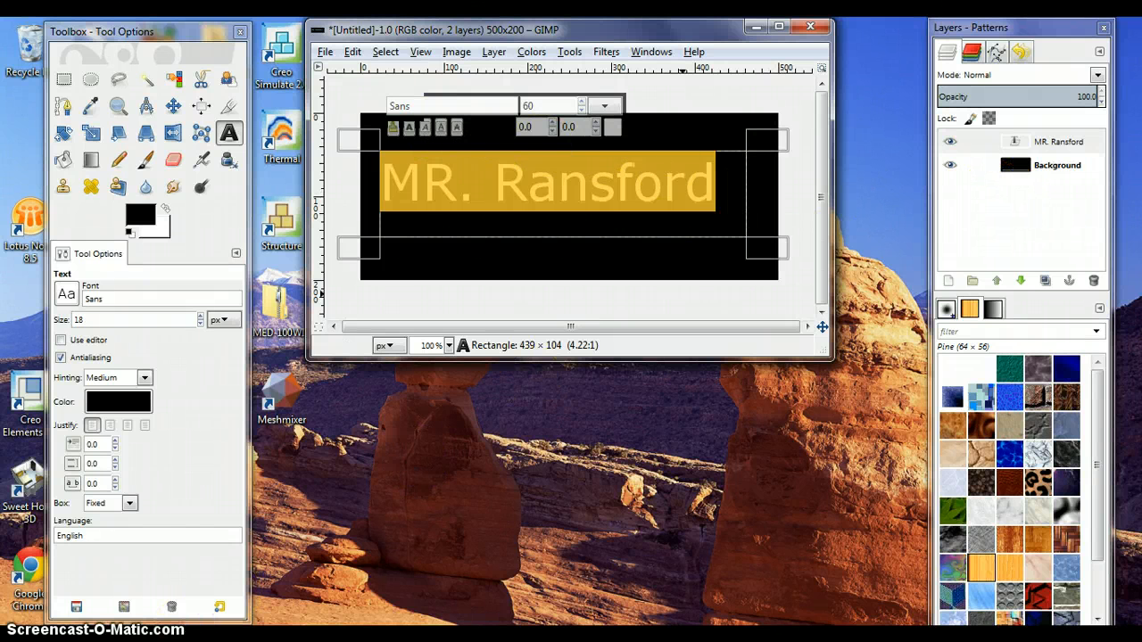
# Step: Resize the text layer to the image size and turn its alpha into a selection of the letters
pyautogui.click(495, 53)
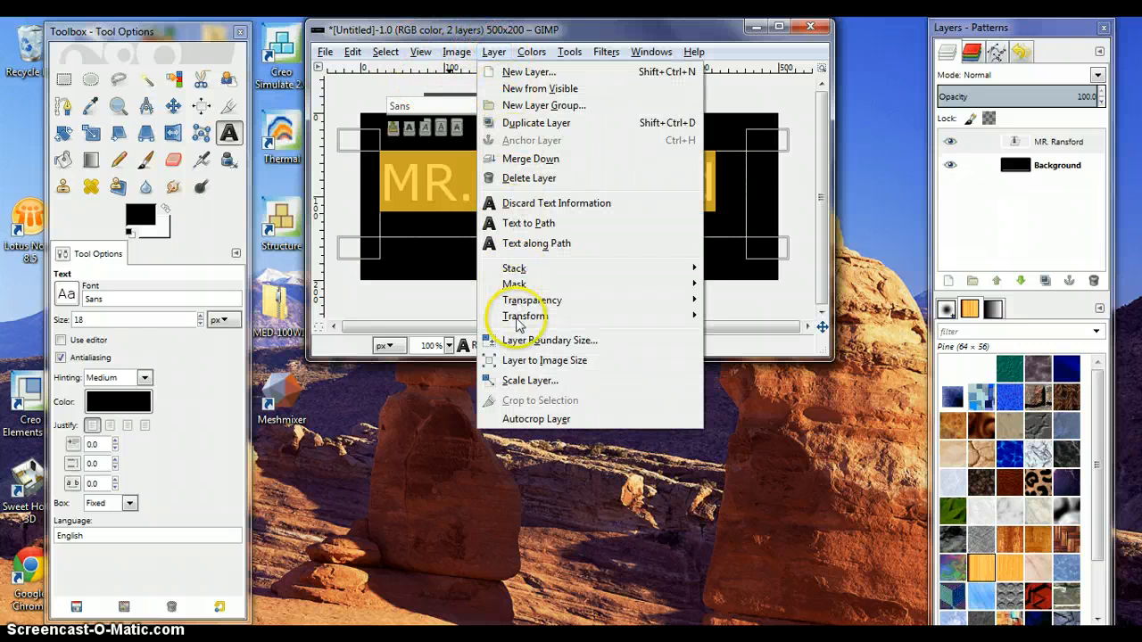
pyautogui.click(524, 366)
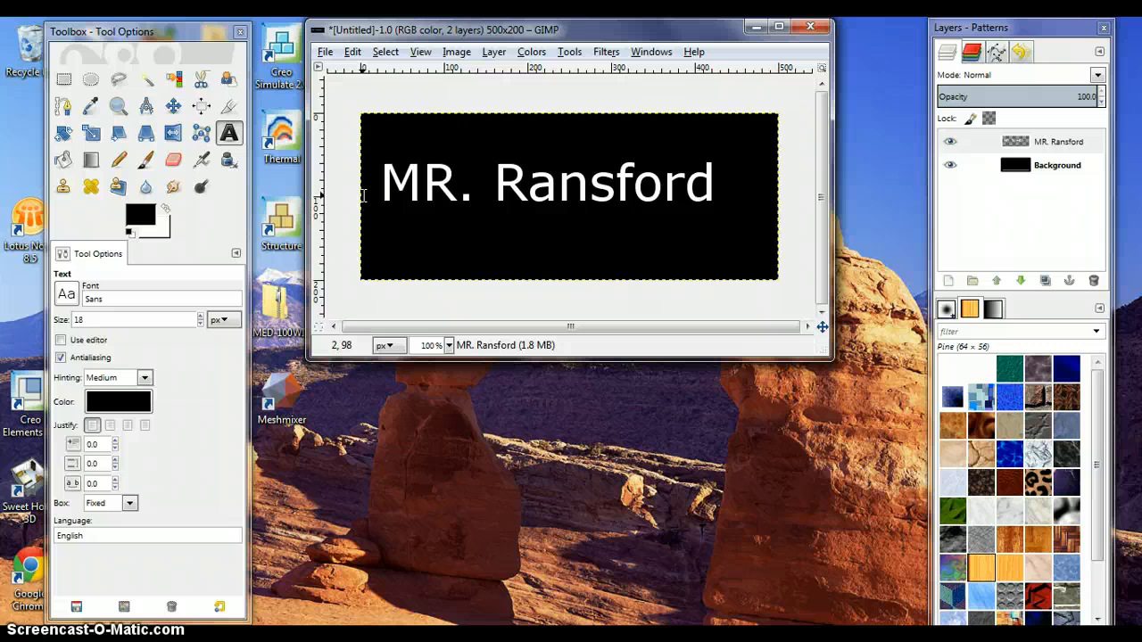
pyautogui.rightClick(1046, 149)
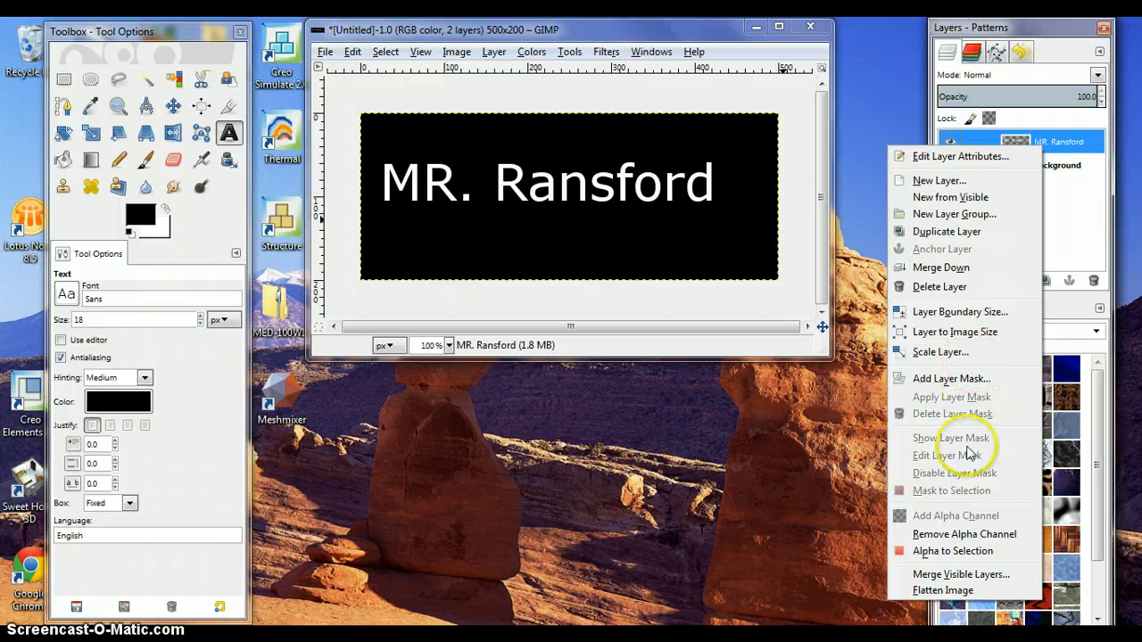
pyautogui.click(952, 551)
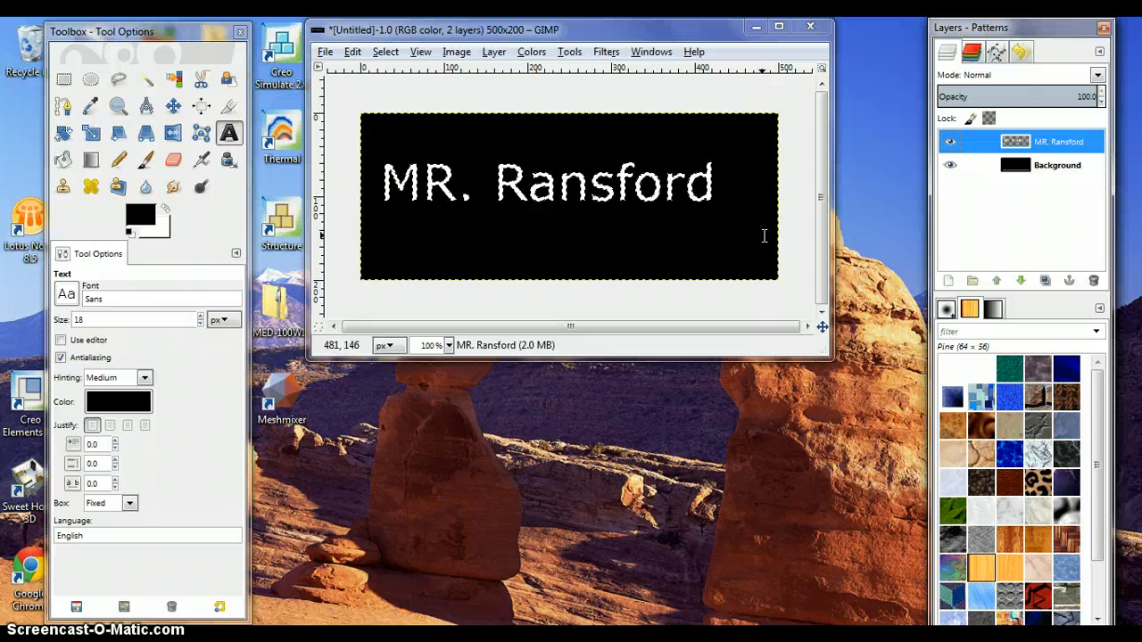
# Step: Grow the selection around the letters by 3 px
pyautogui.click(387, 55)
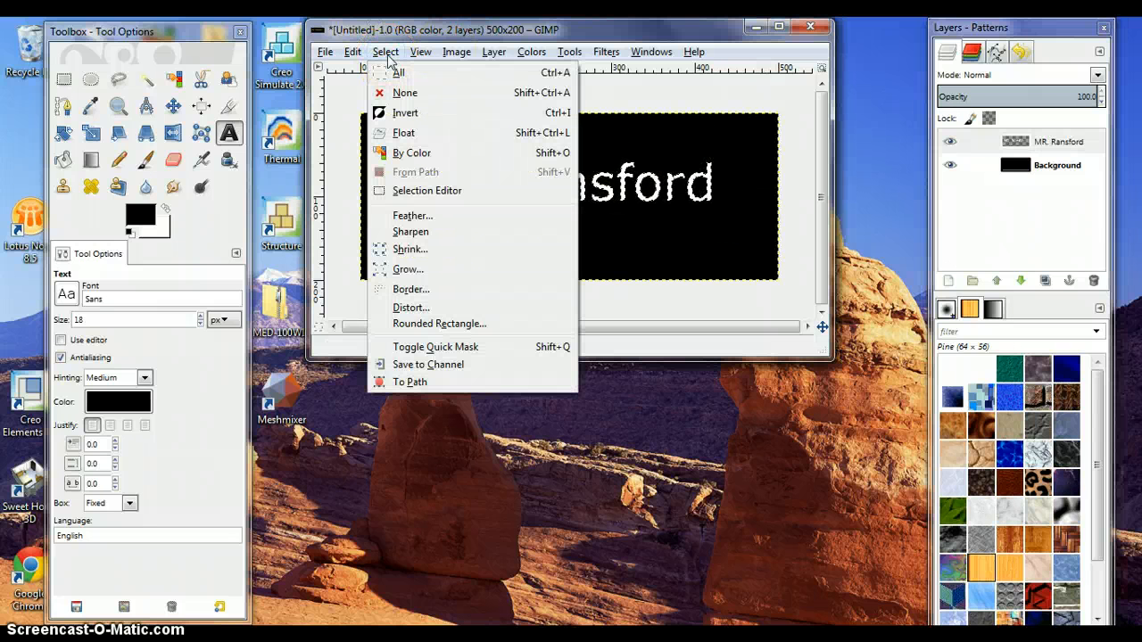
pyautogui.click(404, 270)
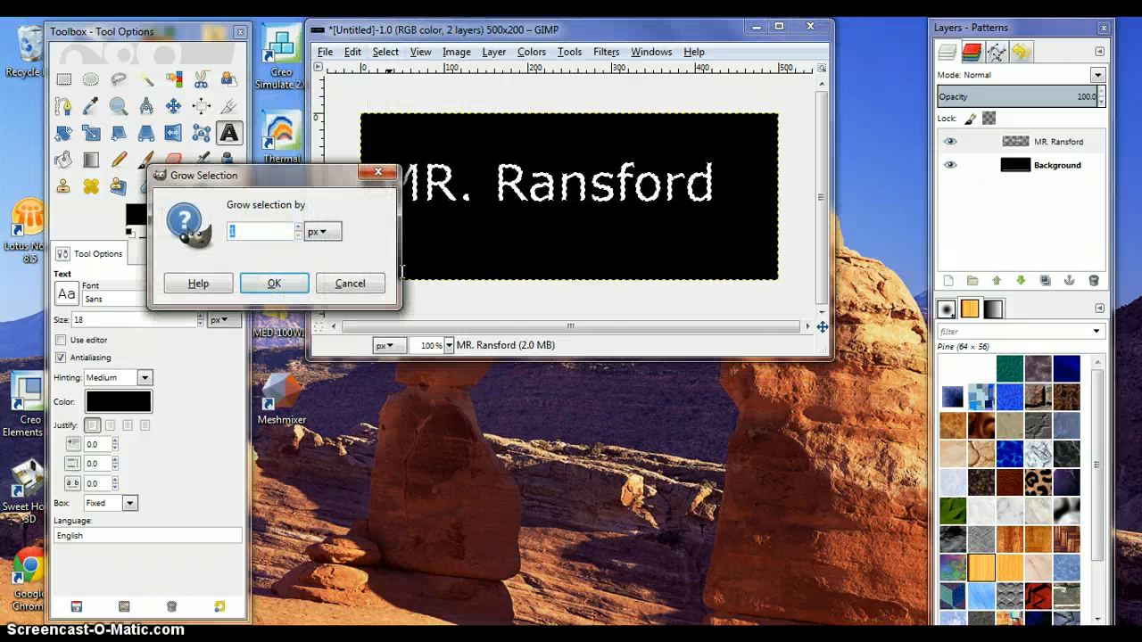
pyautogui.click(299, 228)
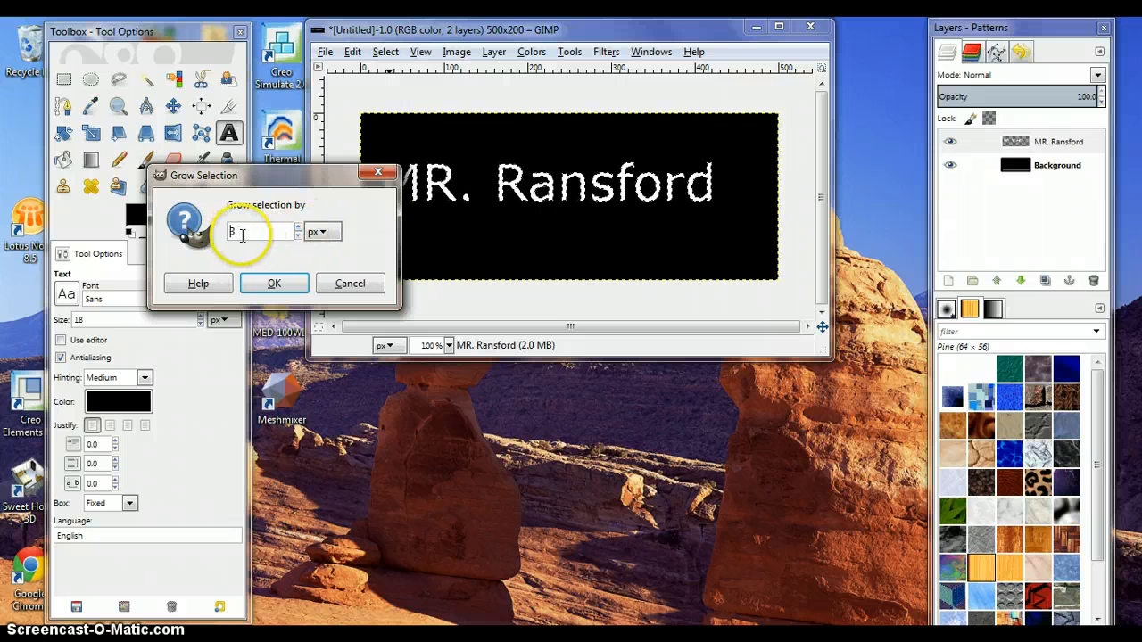
pyautogui.click(273, 291)
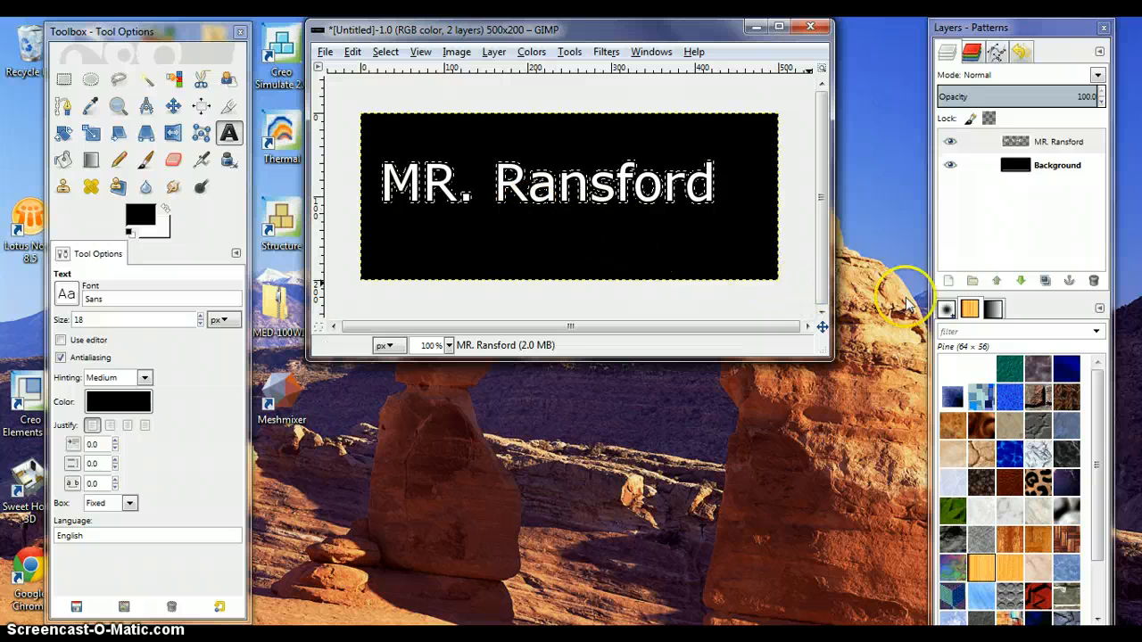
# Step: Add a new 500 × 200 px layer with transparency fill above the text layer
pyautogui.click(949, 282)
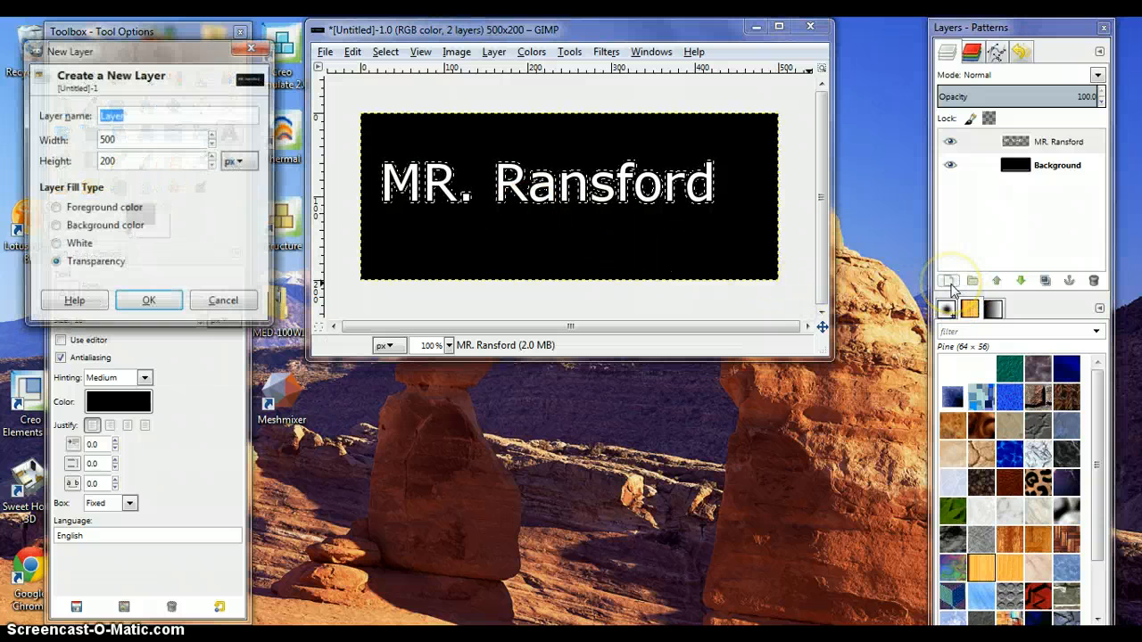
pyautogui.click(129, 264)
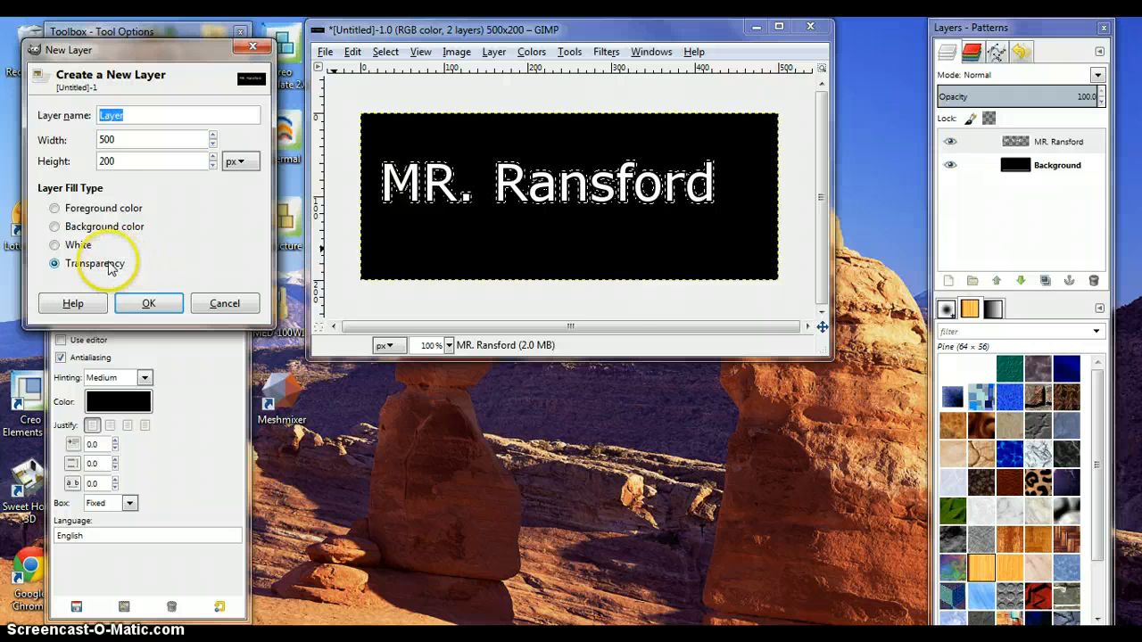
pyautogui.click(153, 303)
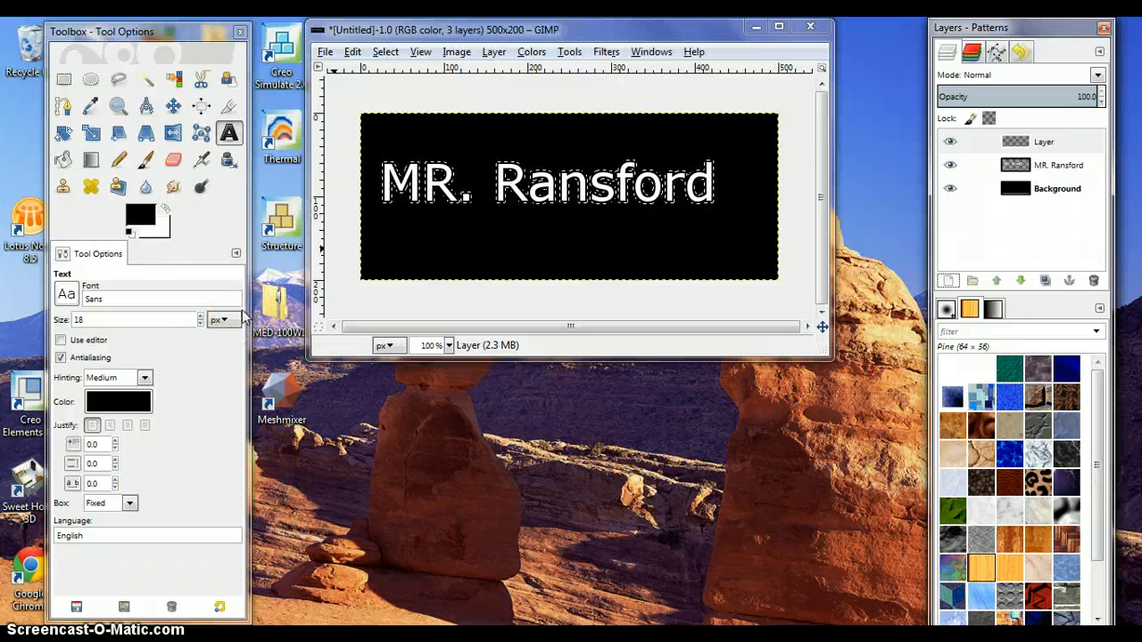
# Step: Choose the Bucket Fill tool for the new transparent layer and set the foreground colour to green 15db1a
pyautogui.click(57, 166)
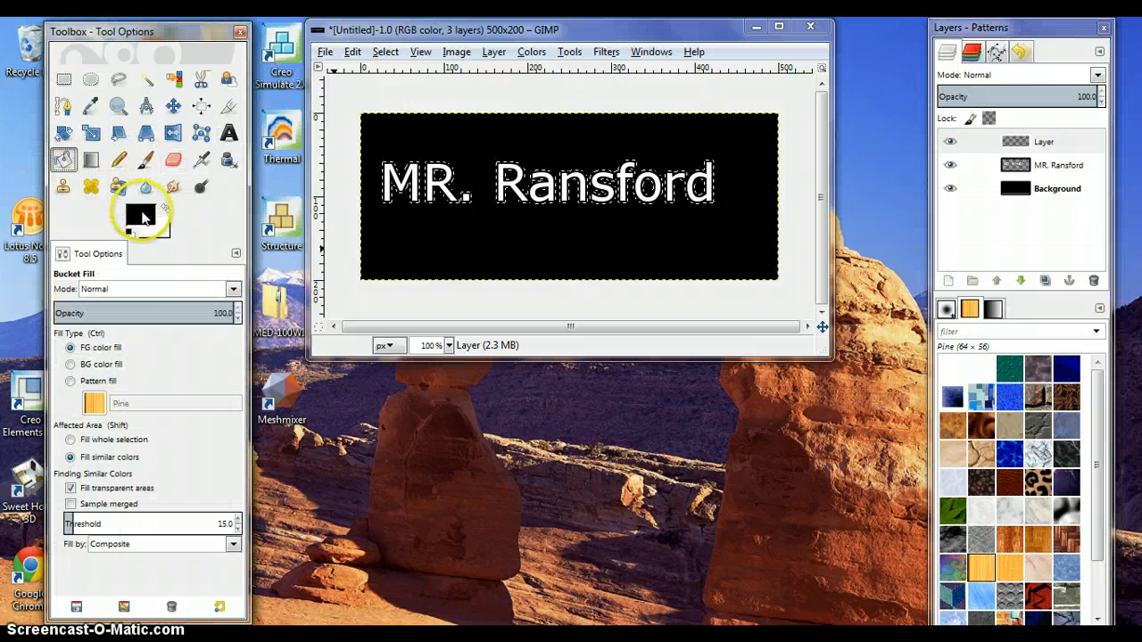
pyautogui.click(1049, 143)
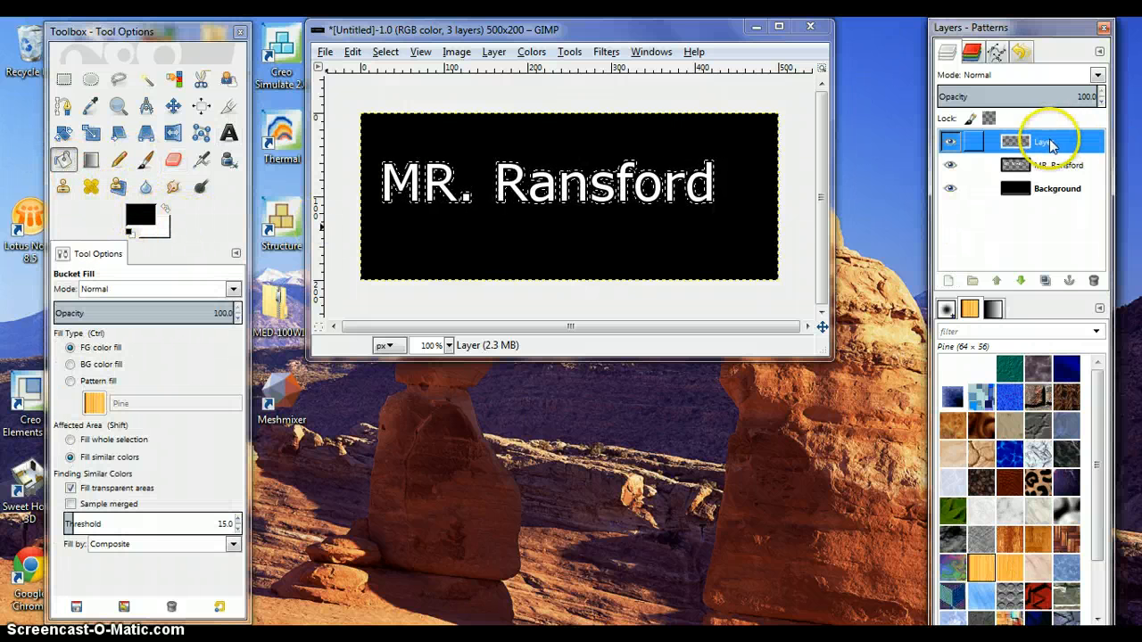
pyautogui.click(140, 217)
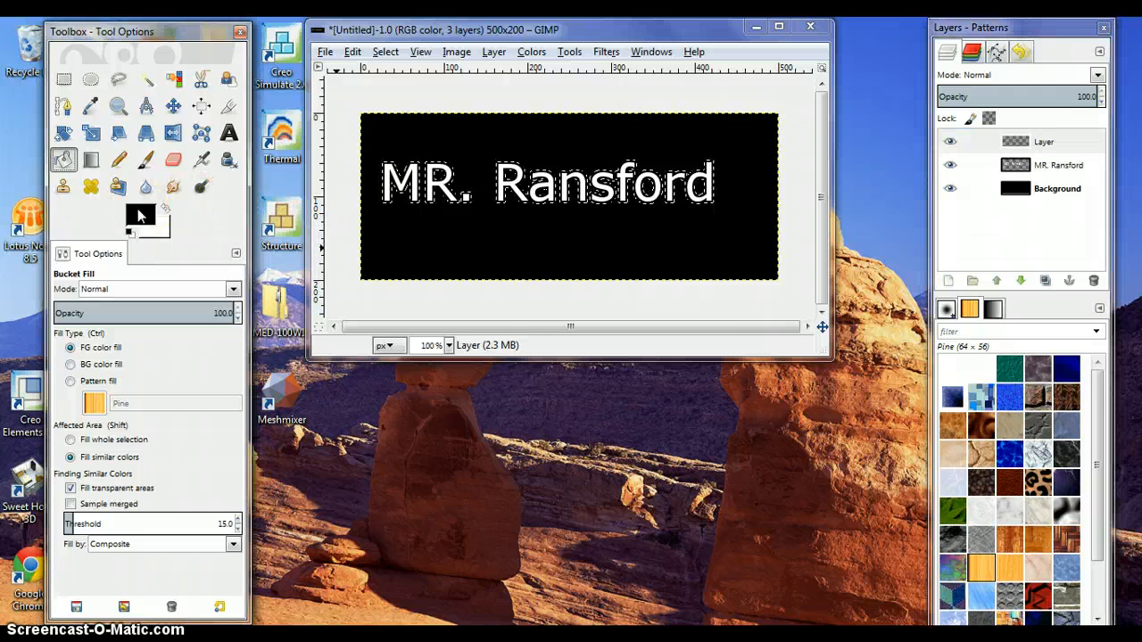
pyautogui.click(140, 217)
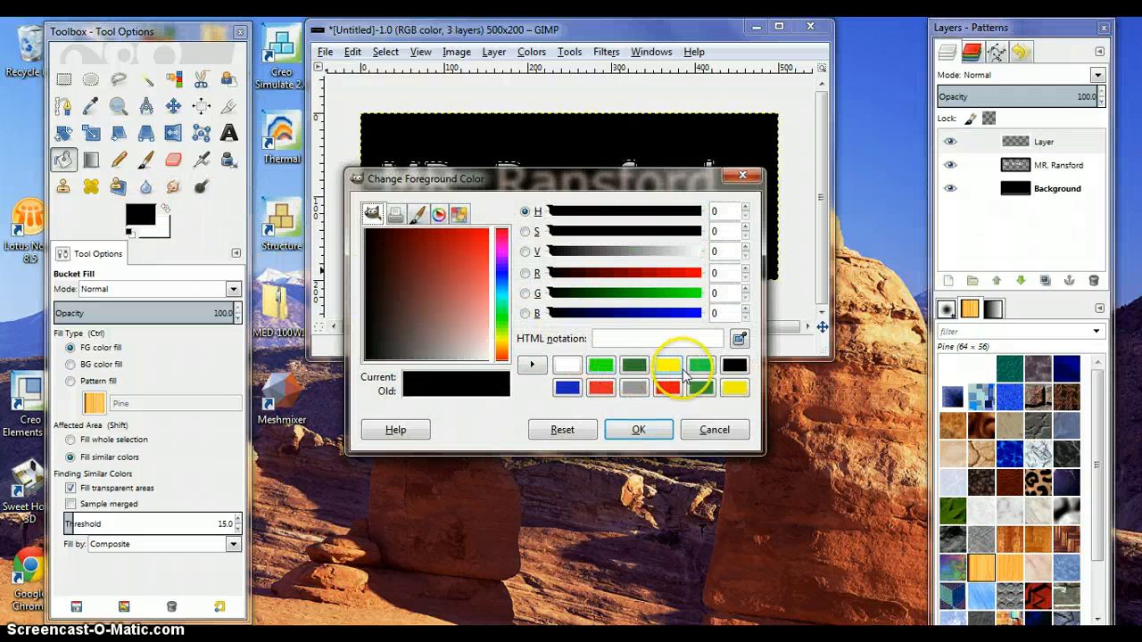
pyautogui.click(507, 318)
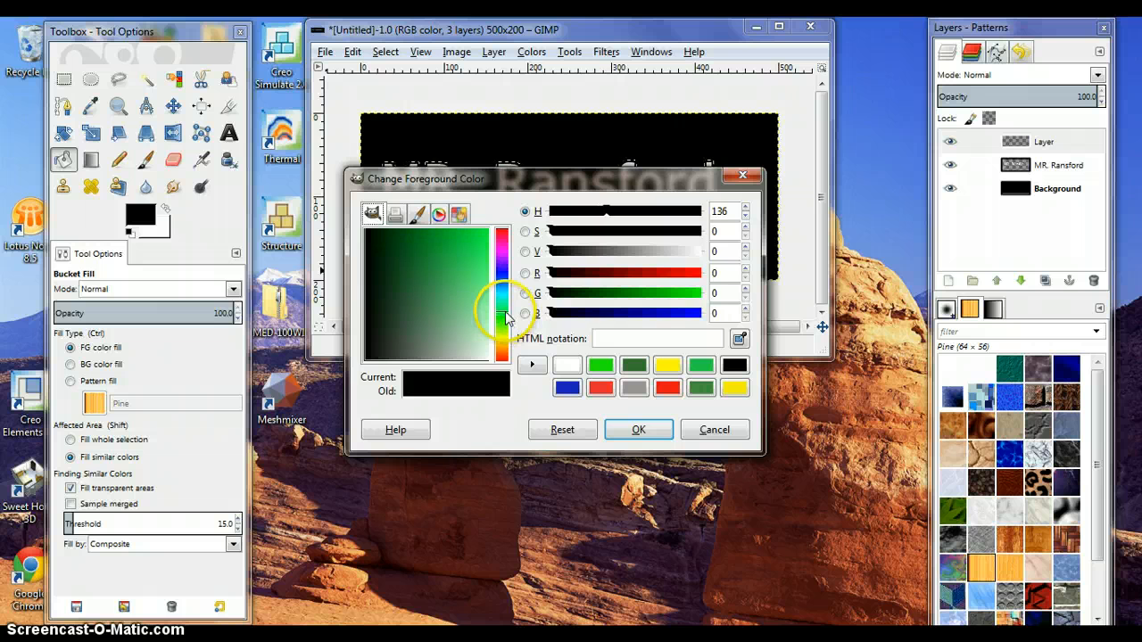
pyautogui.moveTo(474, 247)
pyautogui.mouseDown()
pyautogui.moveTo(461, 237)
pyautogui.moveTo(480, 241)
pyautogui.mouseUp()
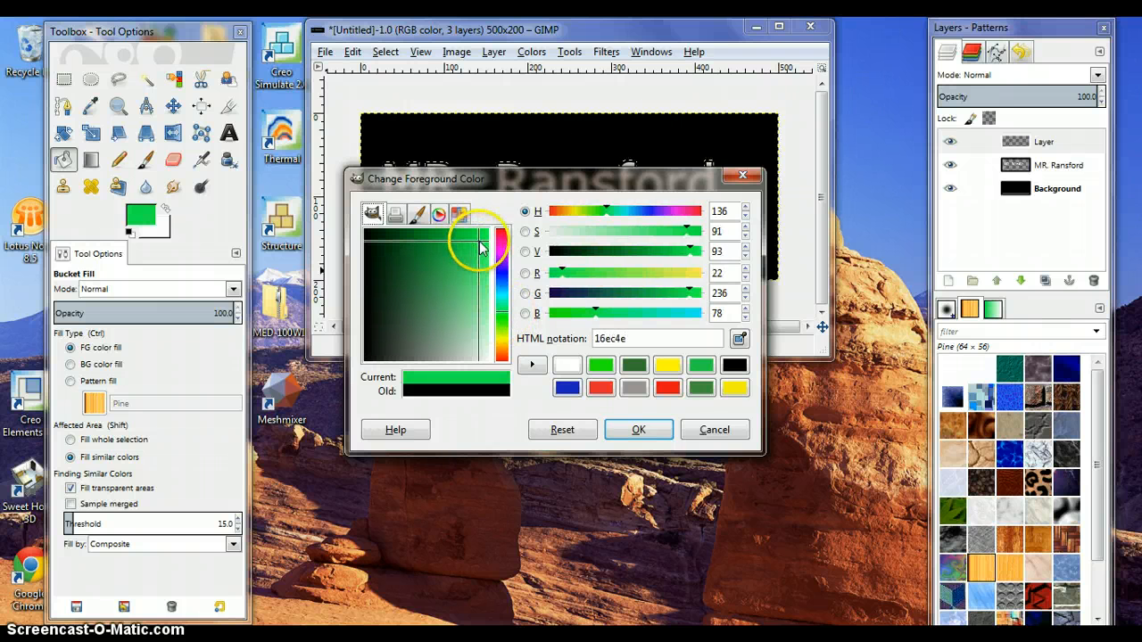
pyautogui.click(502, 238)
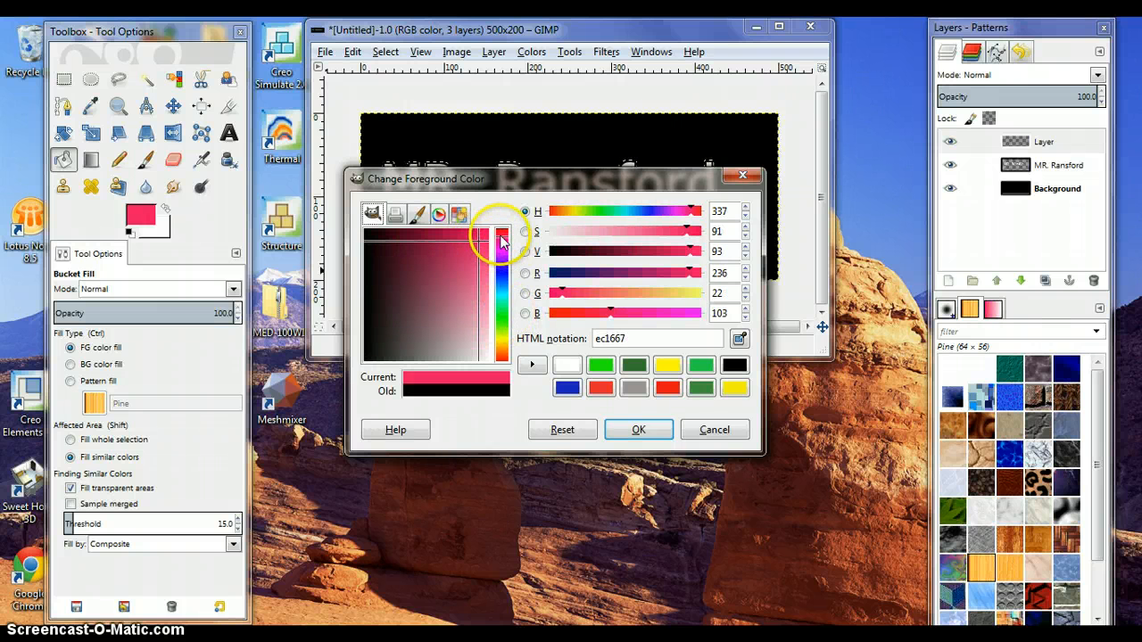
pyautogui.moveTo(503, 356); pyautogui.dragTo(502, 361)
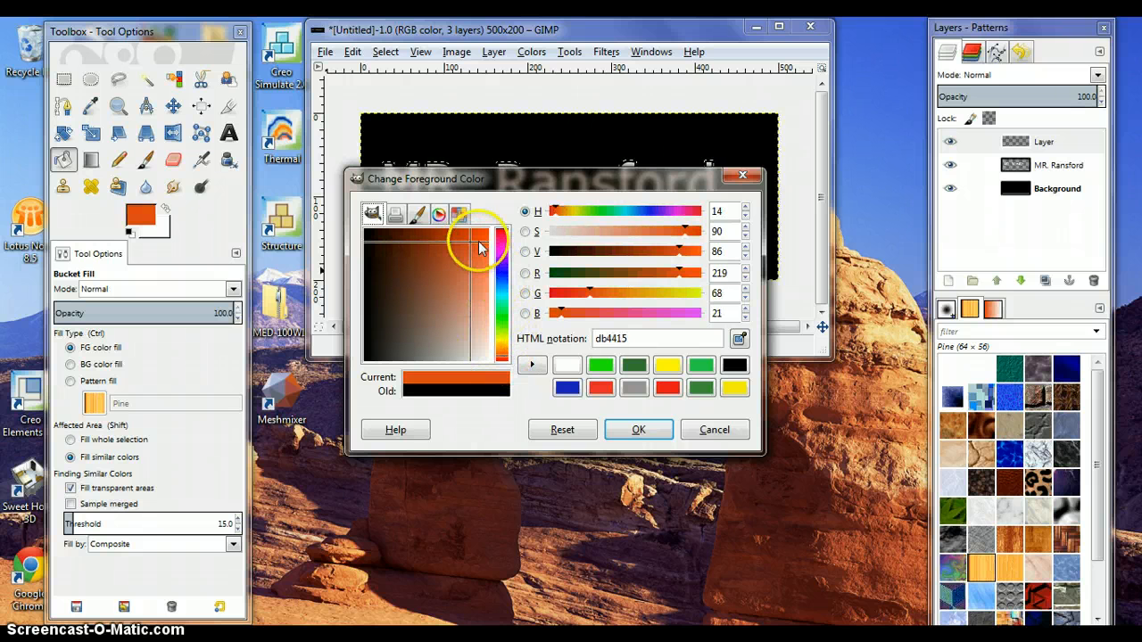
pyautogui.click(502, 317)
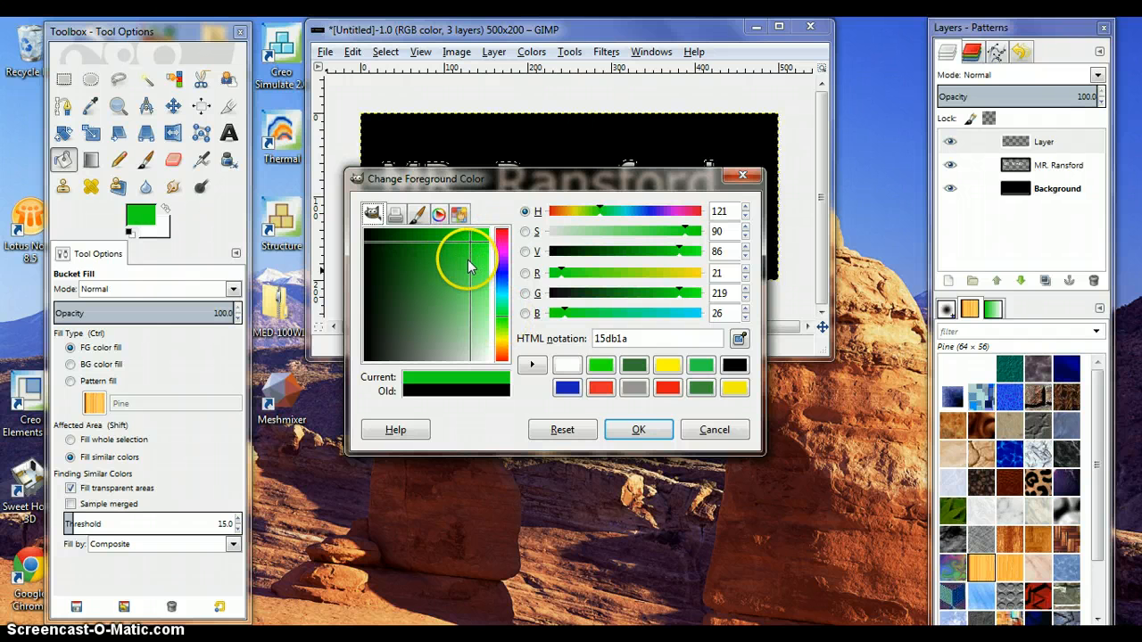
pyautogui.click(635, 432)
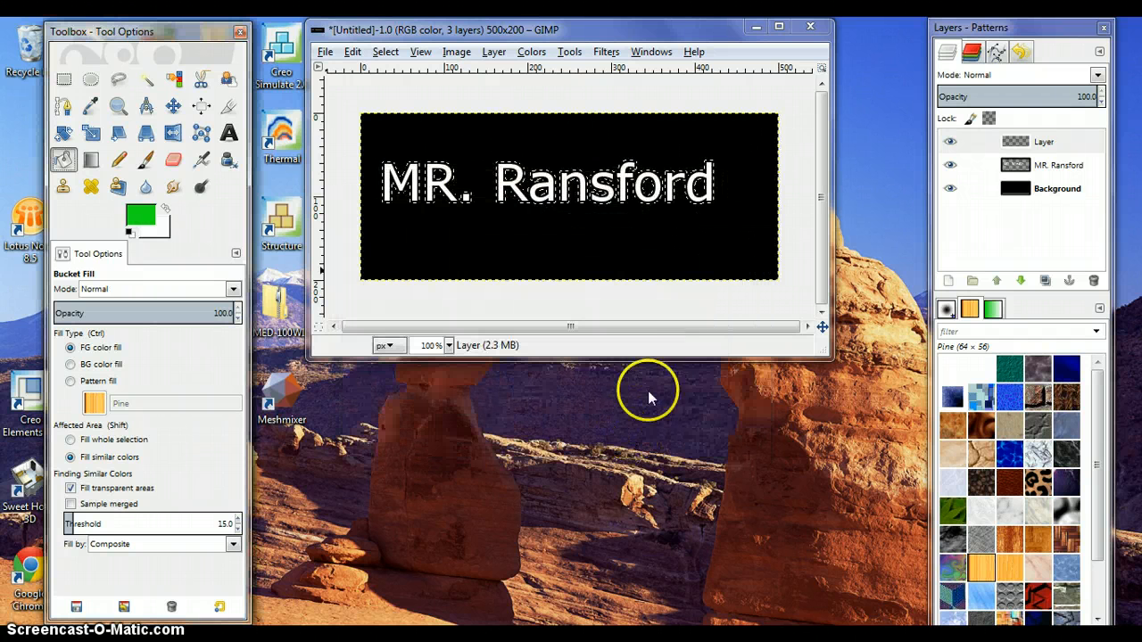
# Step: Fill the grown letter selection with green on the new layer and move that layer below the text layer
pyautogui.click(496, 202)
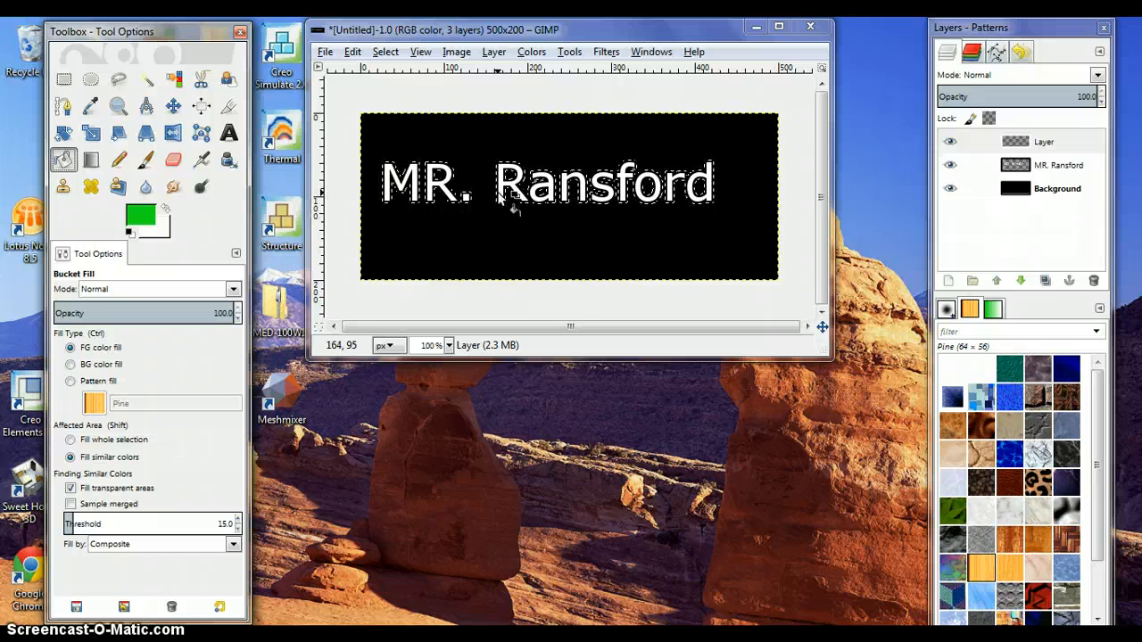
pyautogui.click(506, 198)
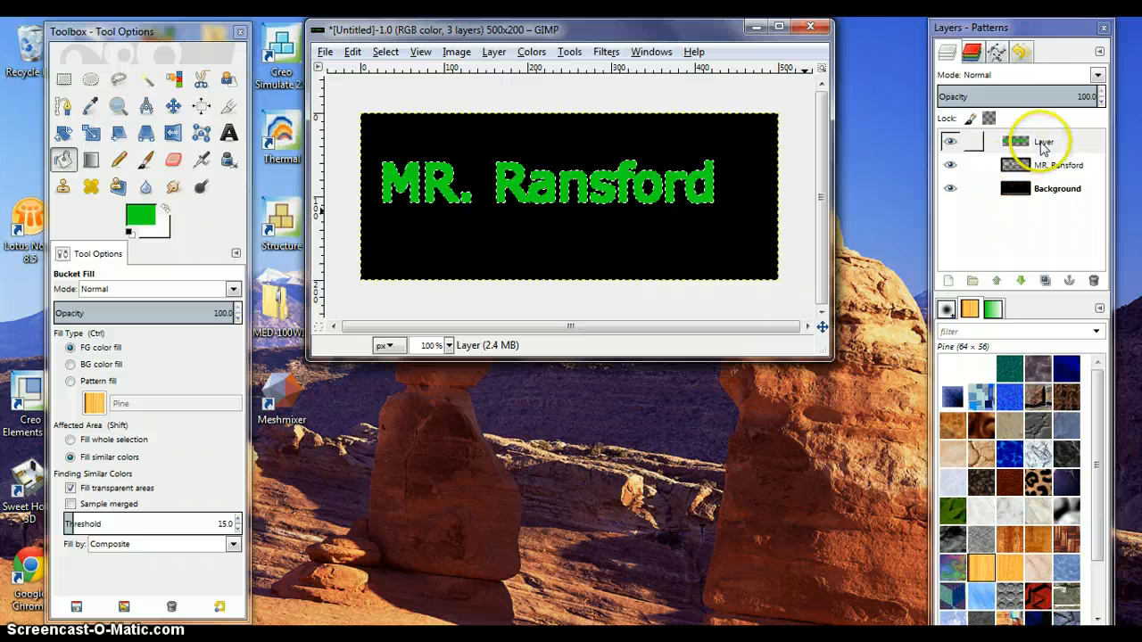
pyautogui.moveTo(1042, 145); pyautogui.dragTo(1048, 184)
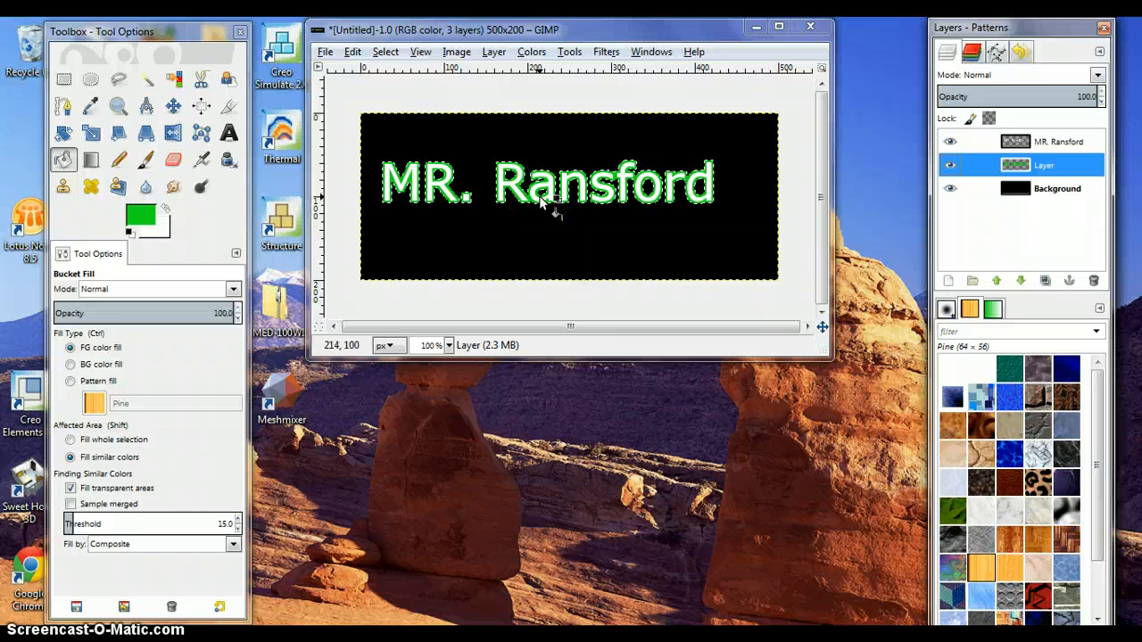
# Step: Clear the selection and apply a Gaussian Blur of 45 px horizontally and vertically to the green layer
pyautogui.click(385, 52)
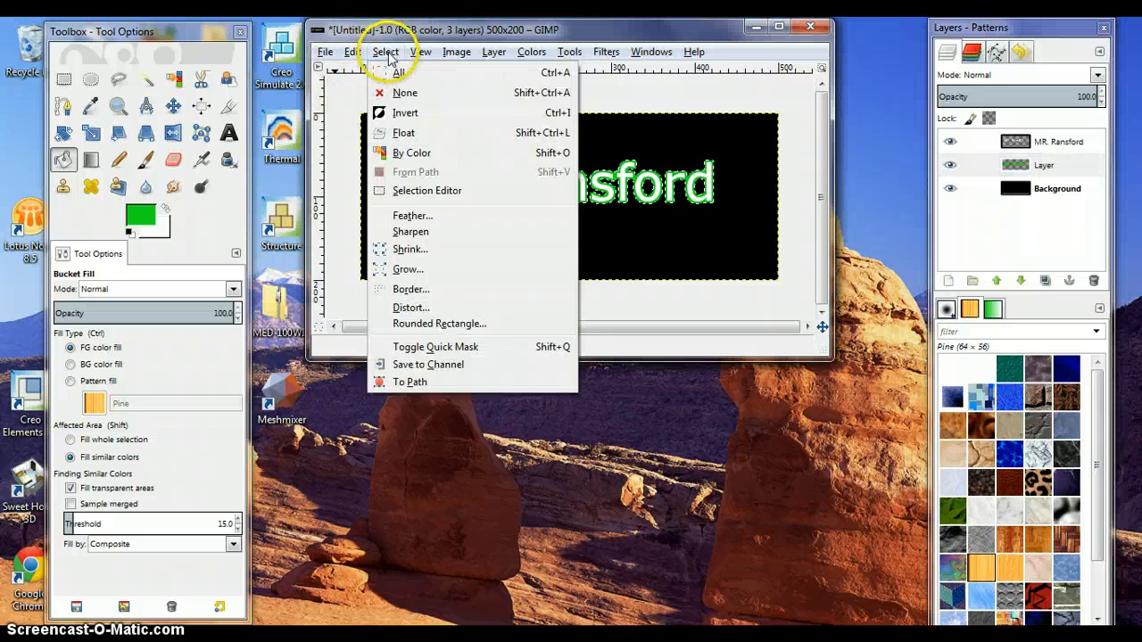
pyautogui.click(406, 92)
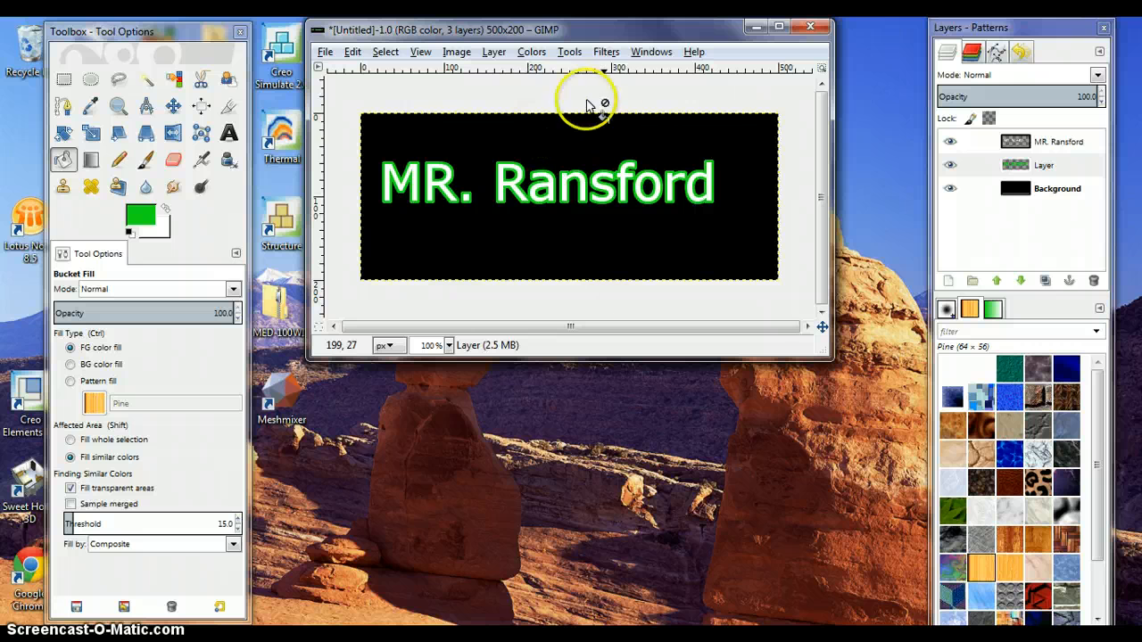
pyautogui.click(606, 52)
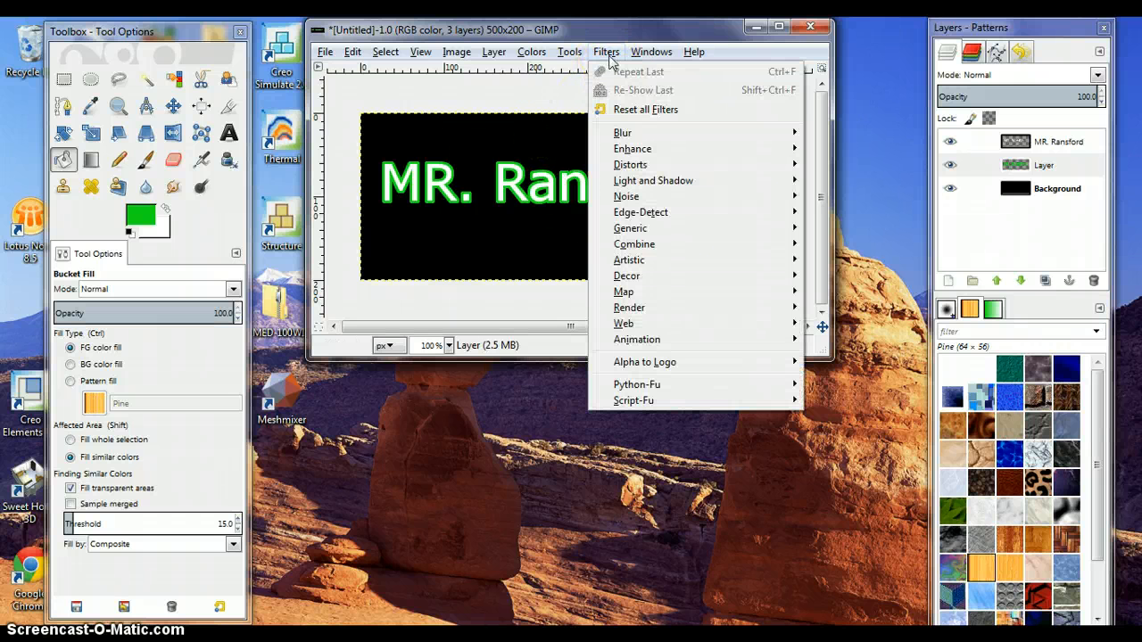
pyautogui.moveTo(643, 137)
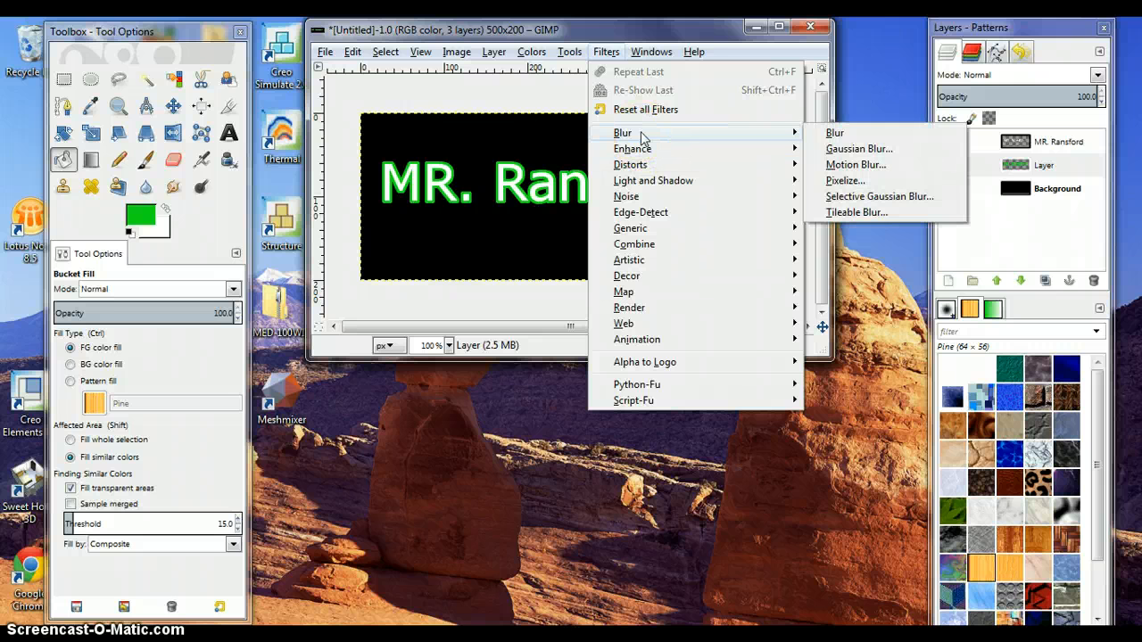
pyautogui.click(858, 149)
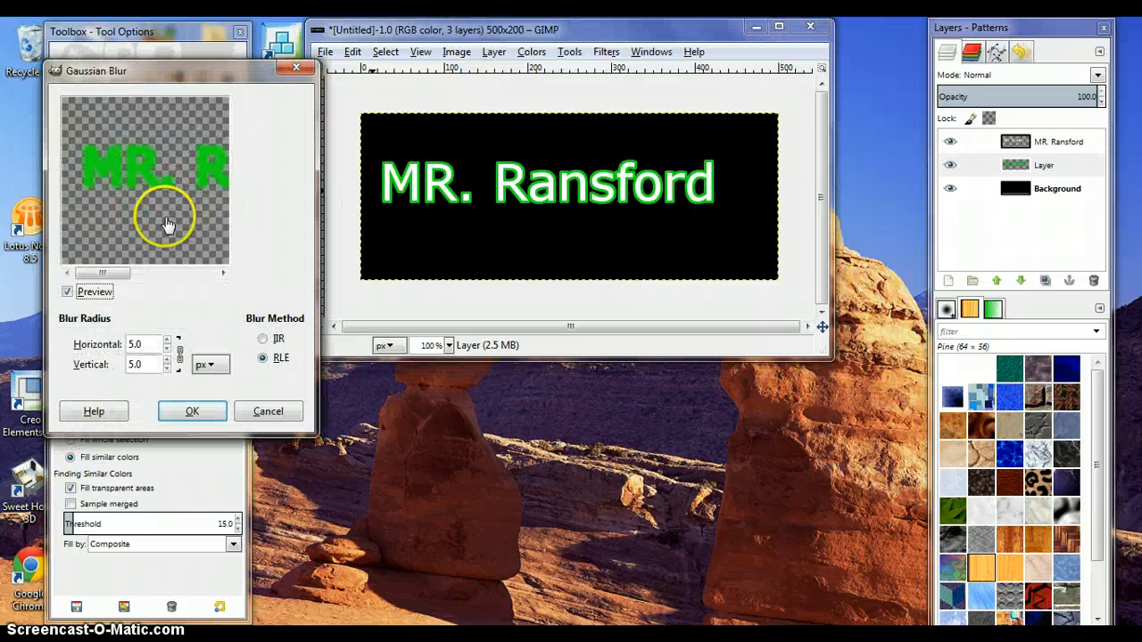
pyautogui.doubleClick(147, 346)
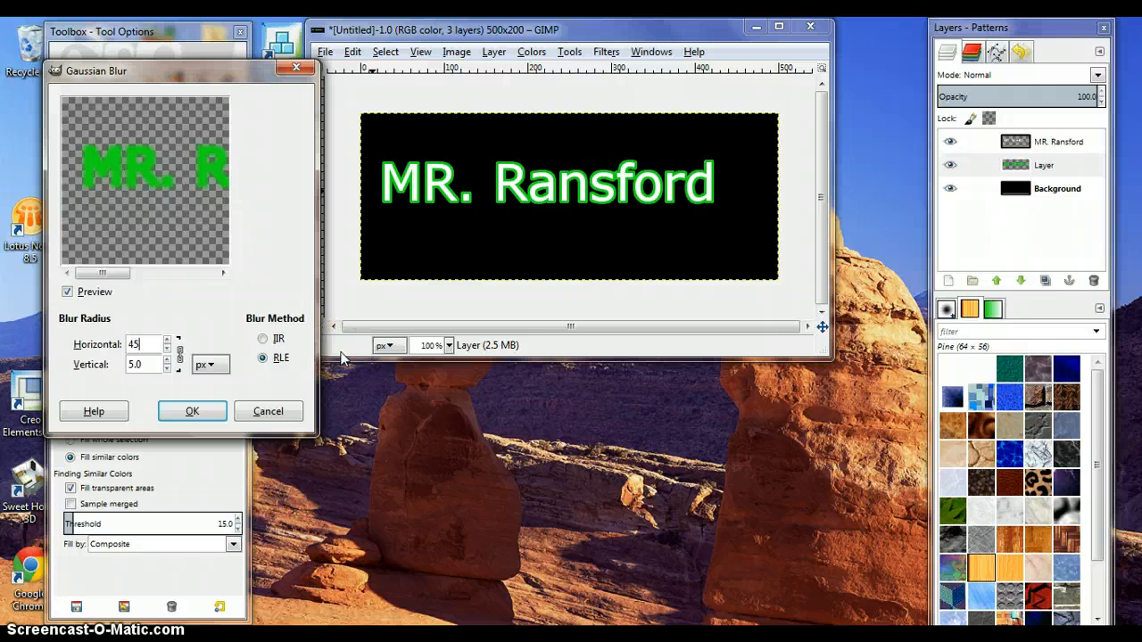
pyautogui.press('Tab')
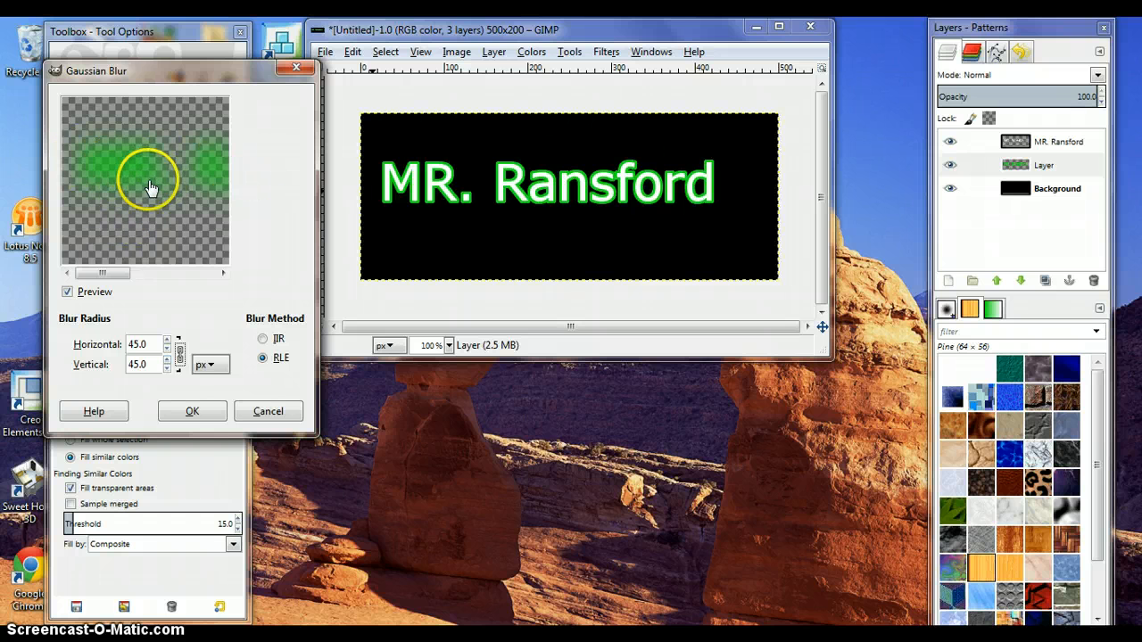
pyautogui.click(192, 414)
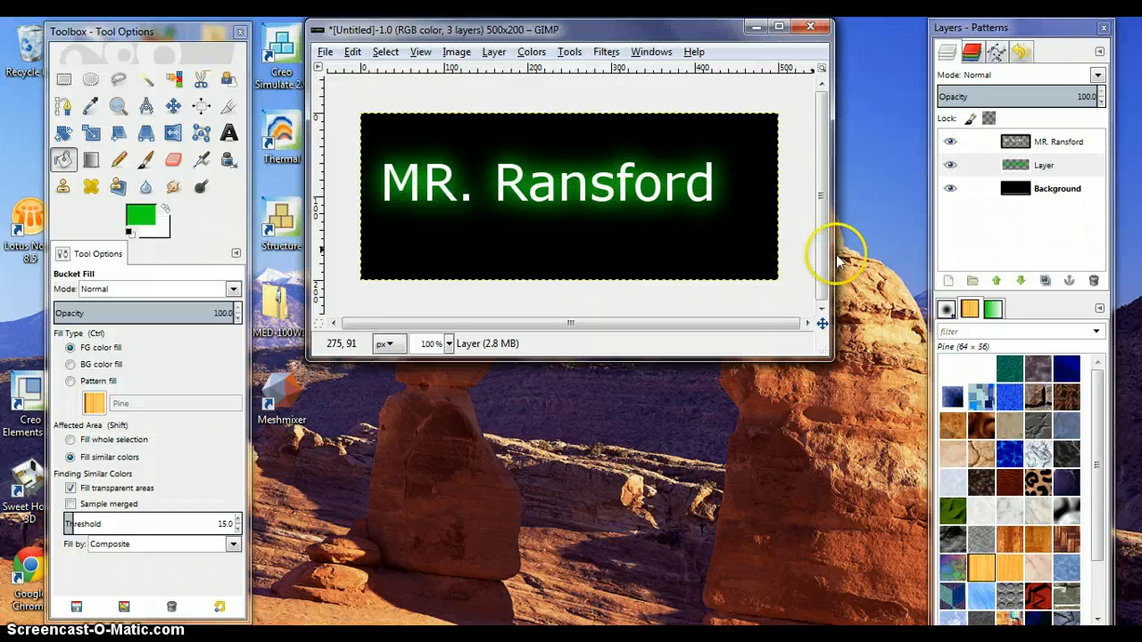
# Step: Duplicate the blurred green layer and apply a 30 px Gaussian Blur in both directions to the copy
pyautogui.click(1040, 166)
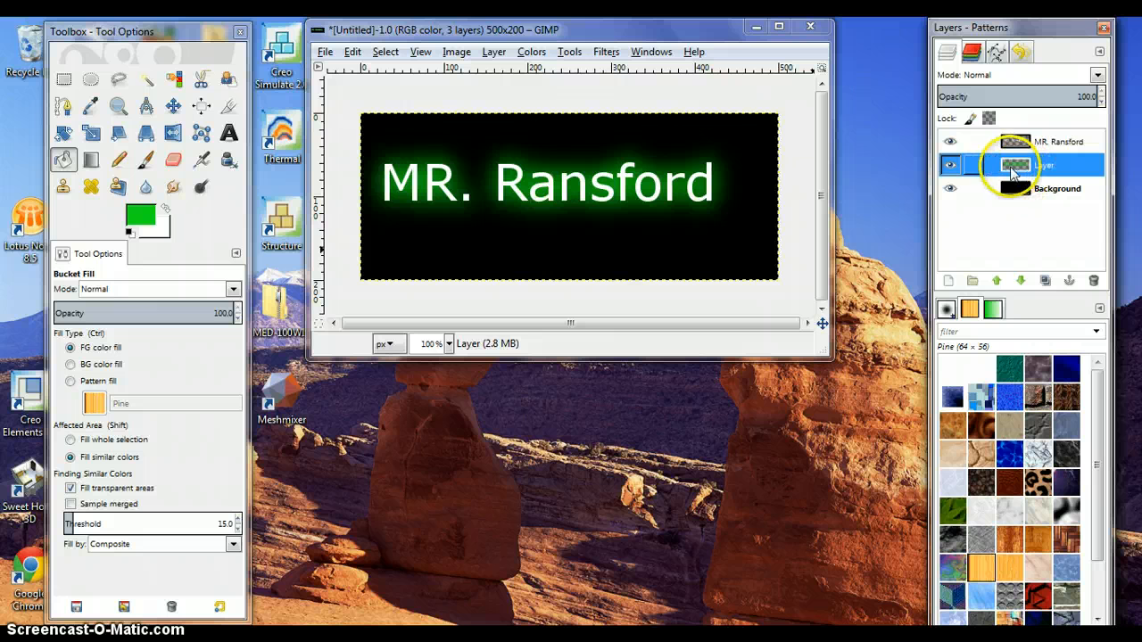
pyautogui.click(1046, 281)
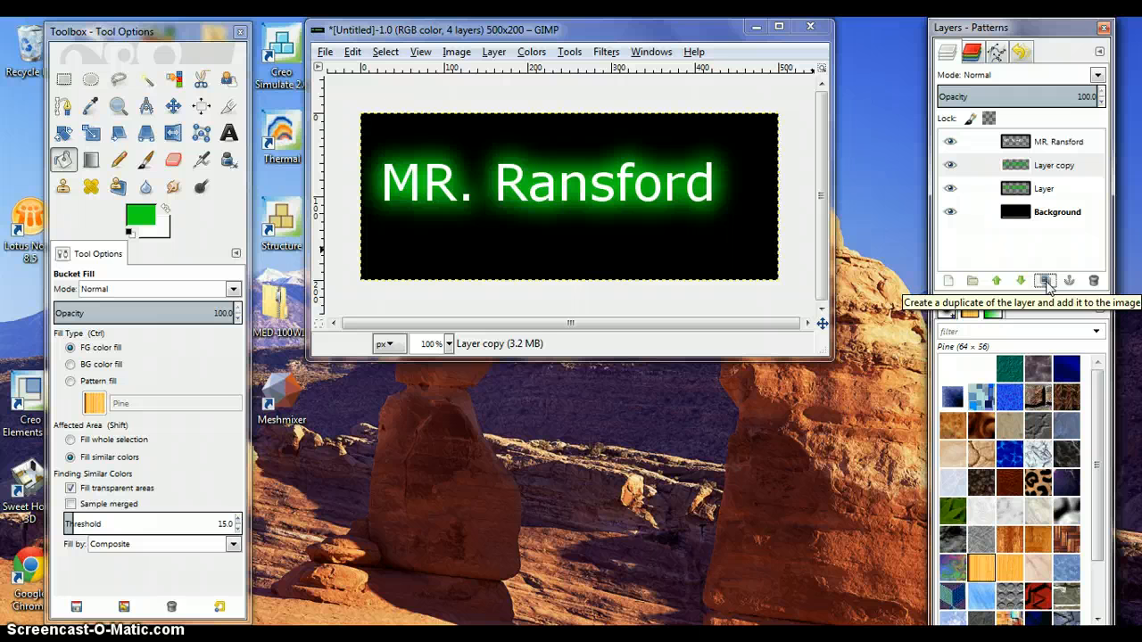
pyautogui.click(1047, 173)
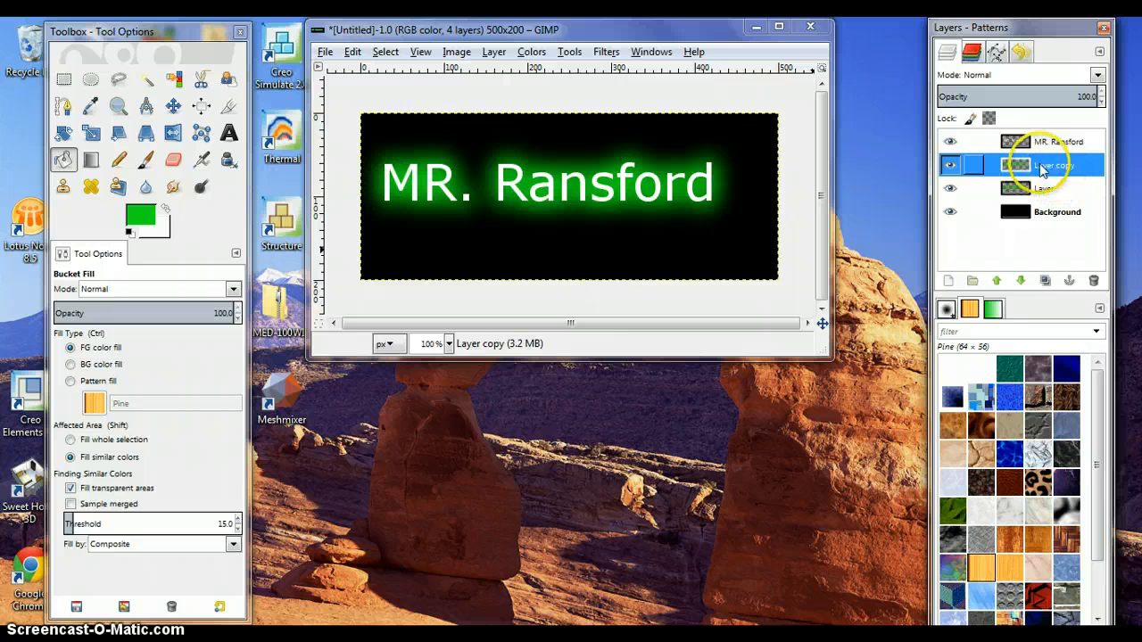
pyautogui.click(606, 52)
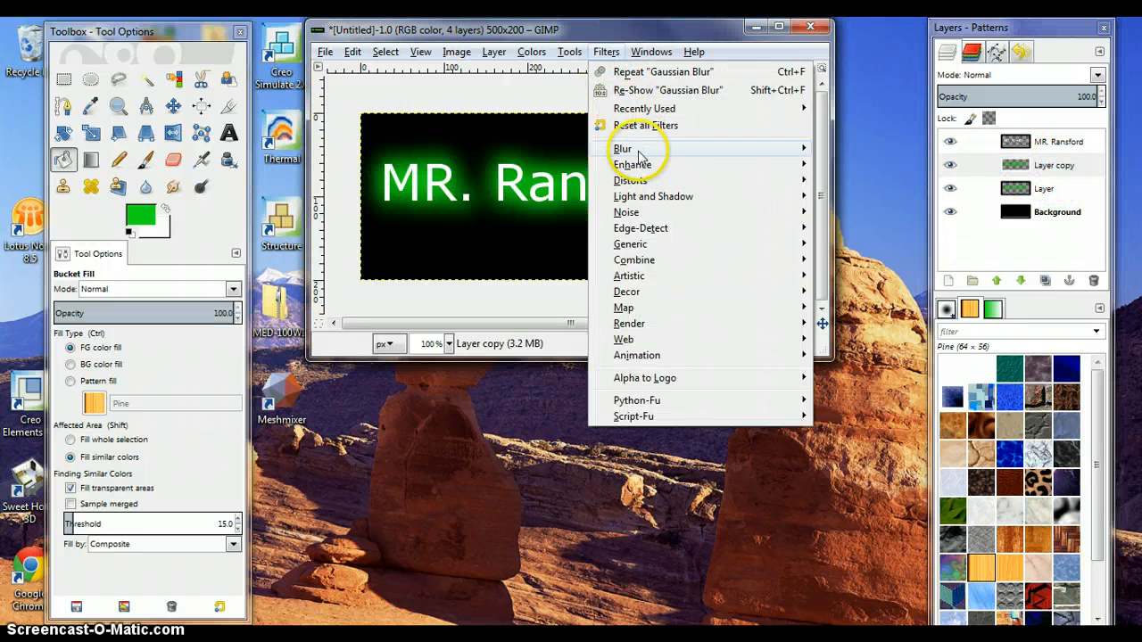
pyautogui.moveTo(647, 149)
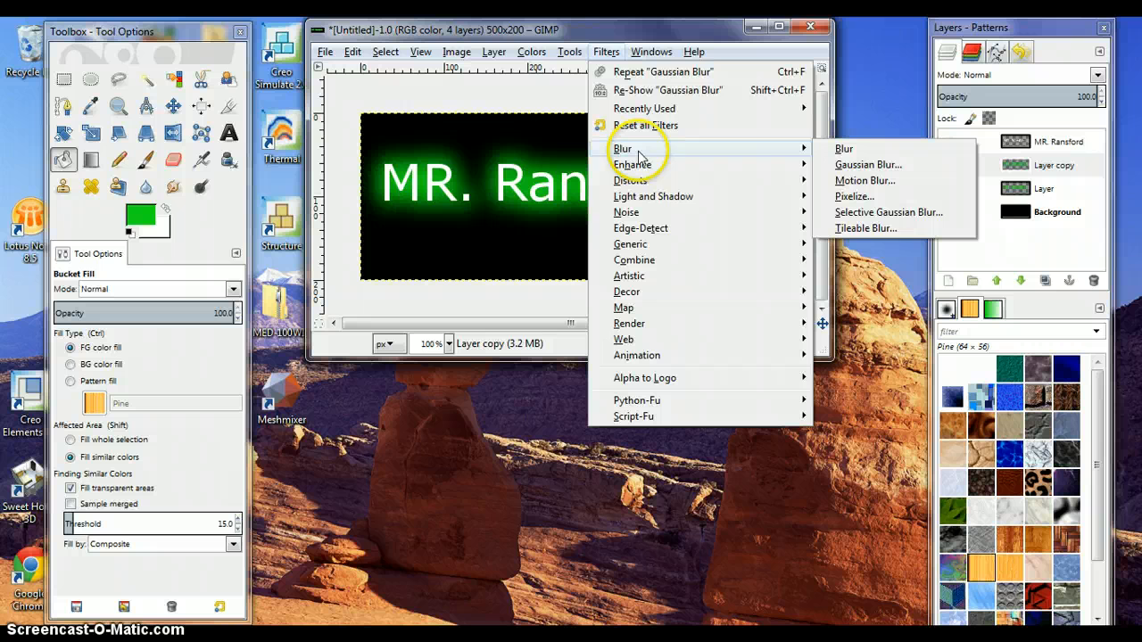
pyautogui.click(854, 164)
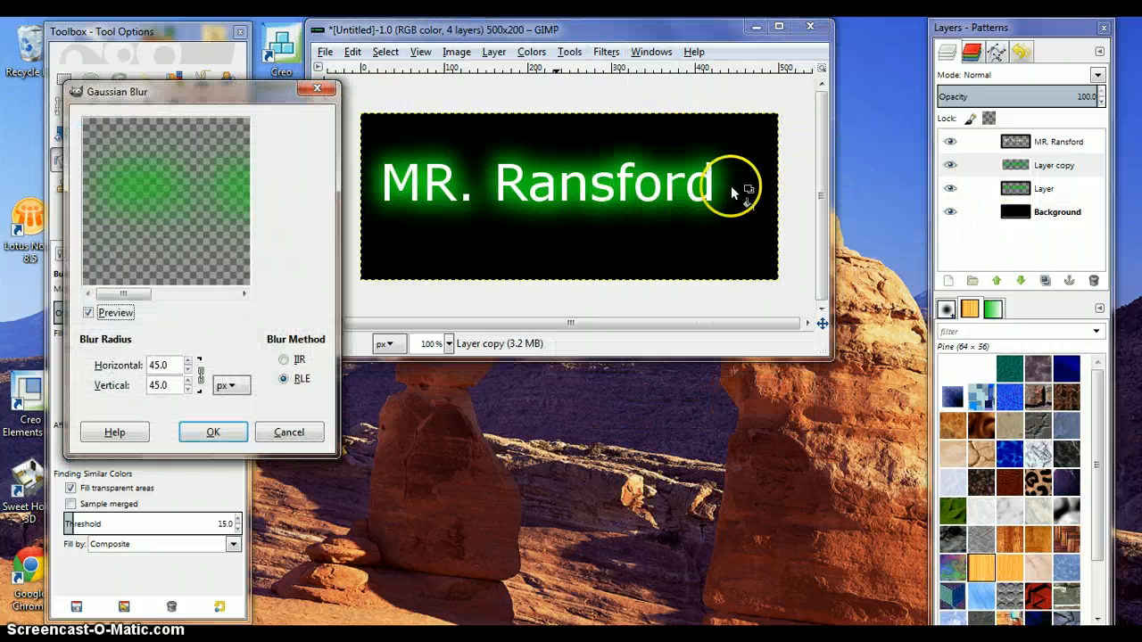
pyautogui.doubleClick(176, 366)
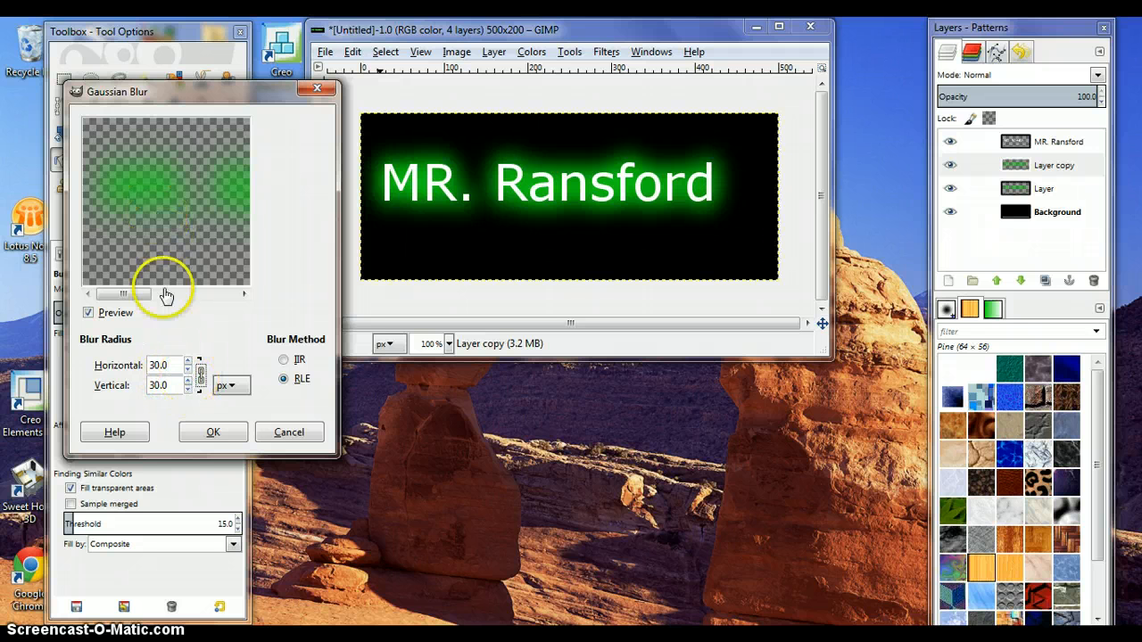
pyautogui.click(214, 434)
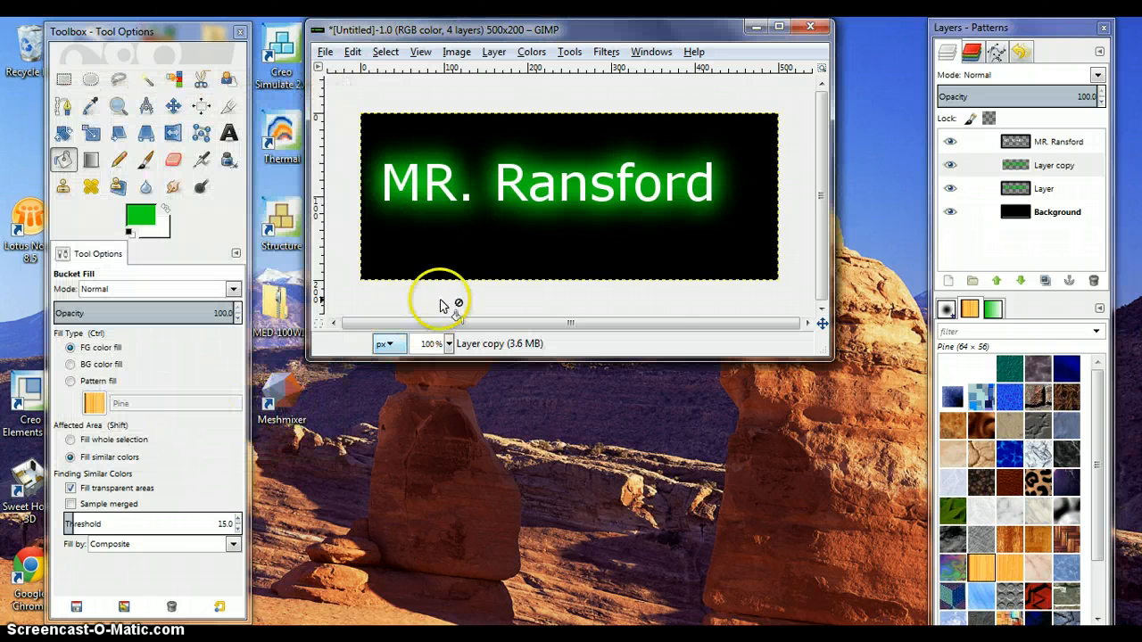
# Step: Duplicate the white name text layer
pyautogui.click(505, 184)
pyautogui.click(1056, 144)
pyautogui.click(1058, 149)
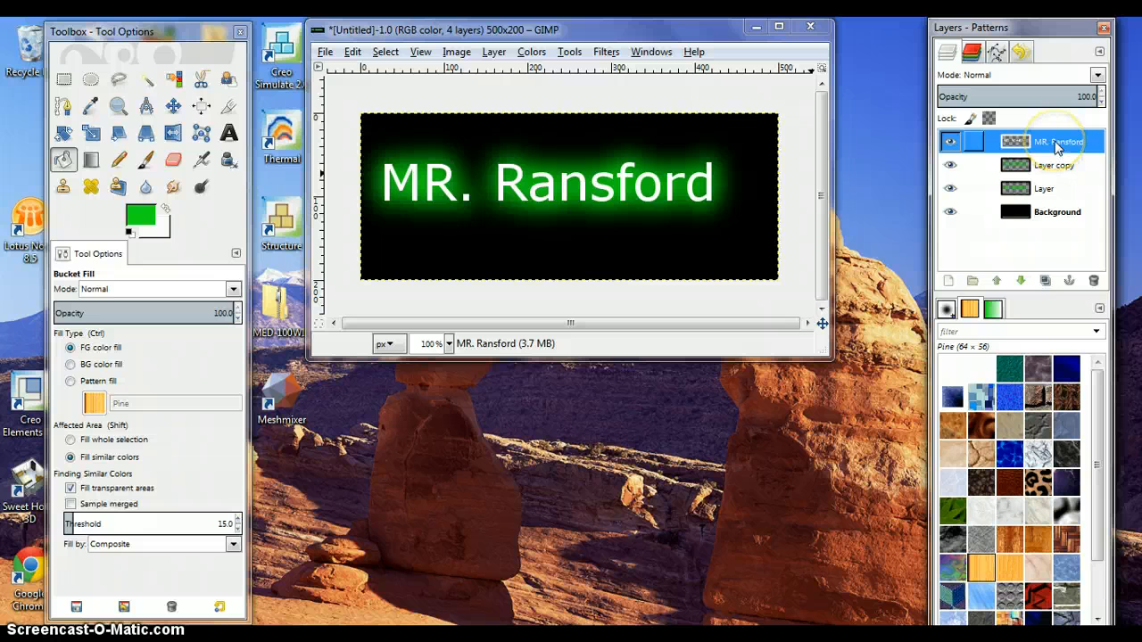
pyautogui.click(1050, 148)
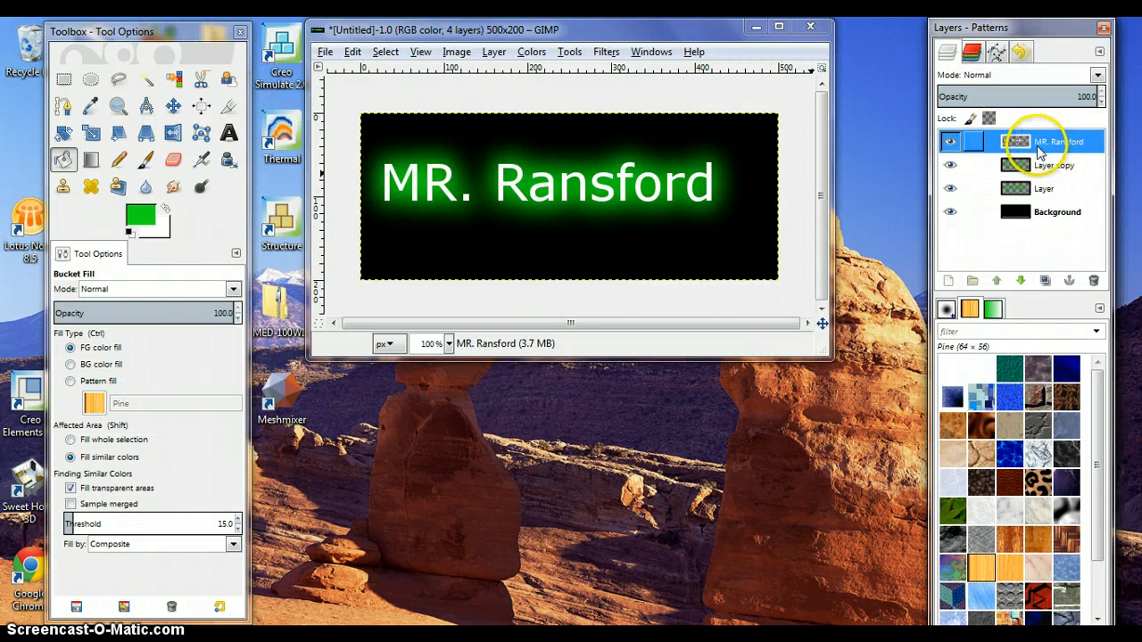
pyautogui.click(1047, 282)
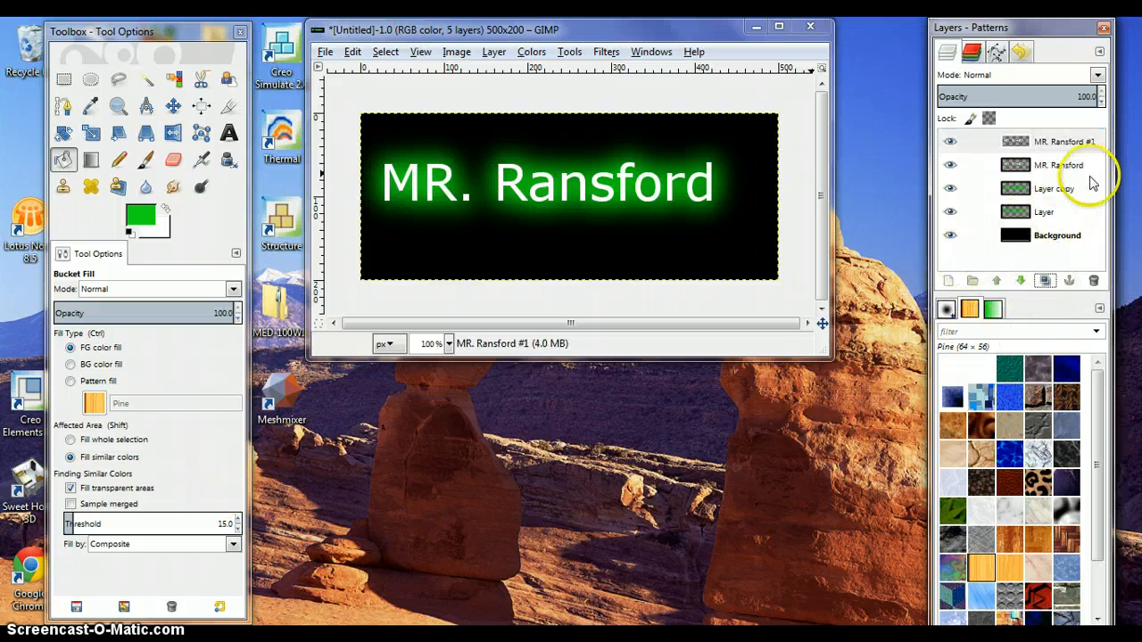
# Step: Apply a 15 px Gaussian Blur horizontally and vertically to the duplicated white text layer and set its blend mode to Dodge
pyautogui.click(1066, 143)
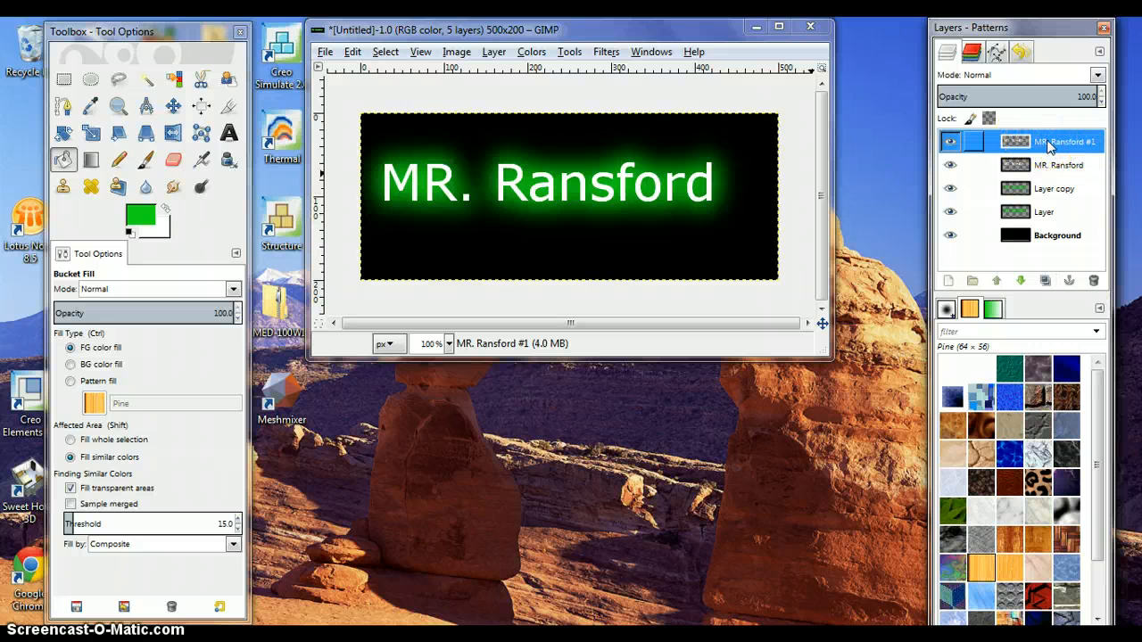
pyautogui.click(606, 52)
pyautogui.moveTo(642, 148)
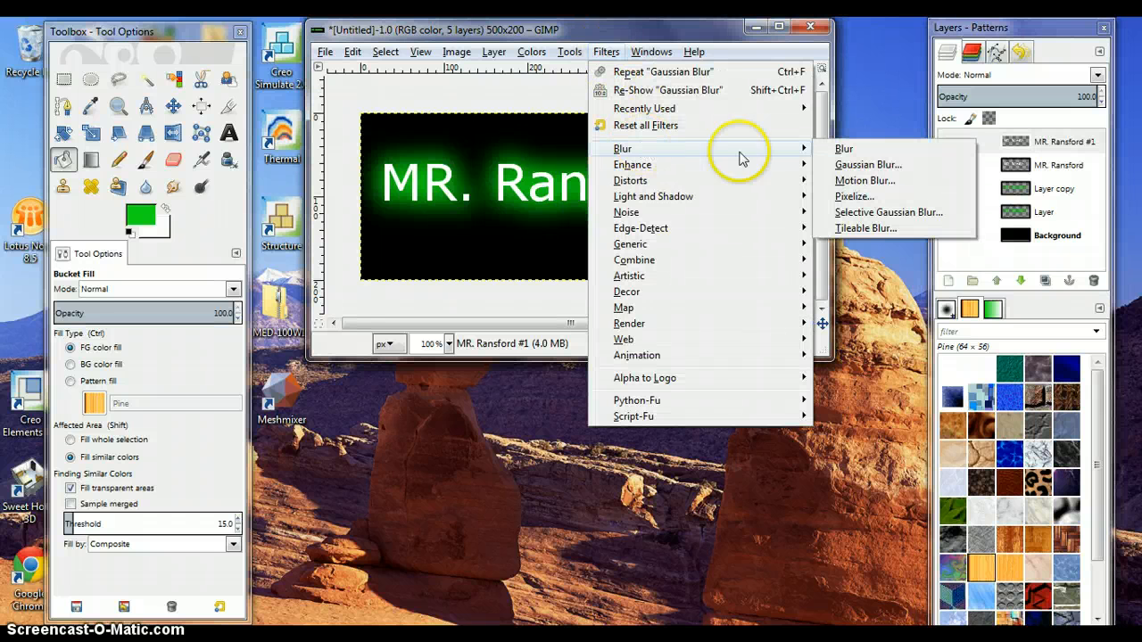
pyautogui.click(881, 169)
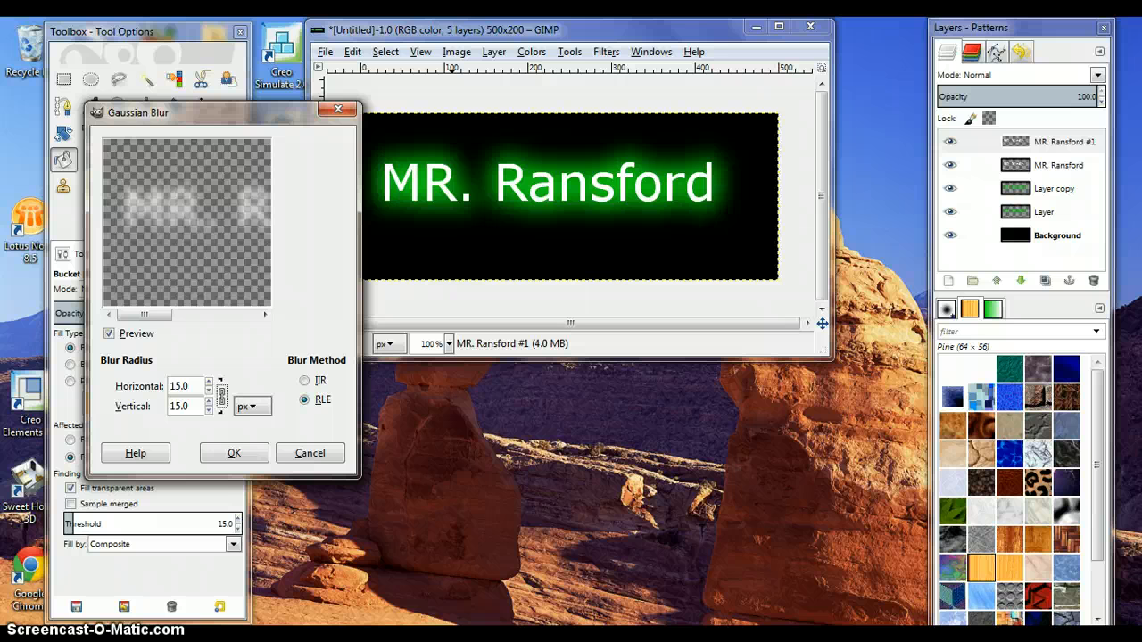
pyautogui.click(230, 453)
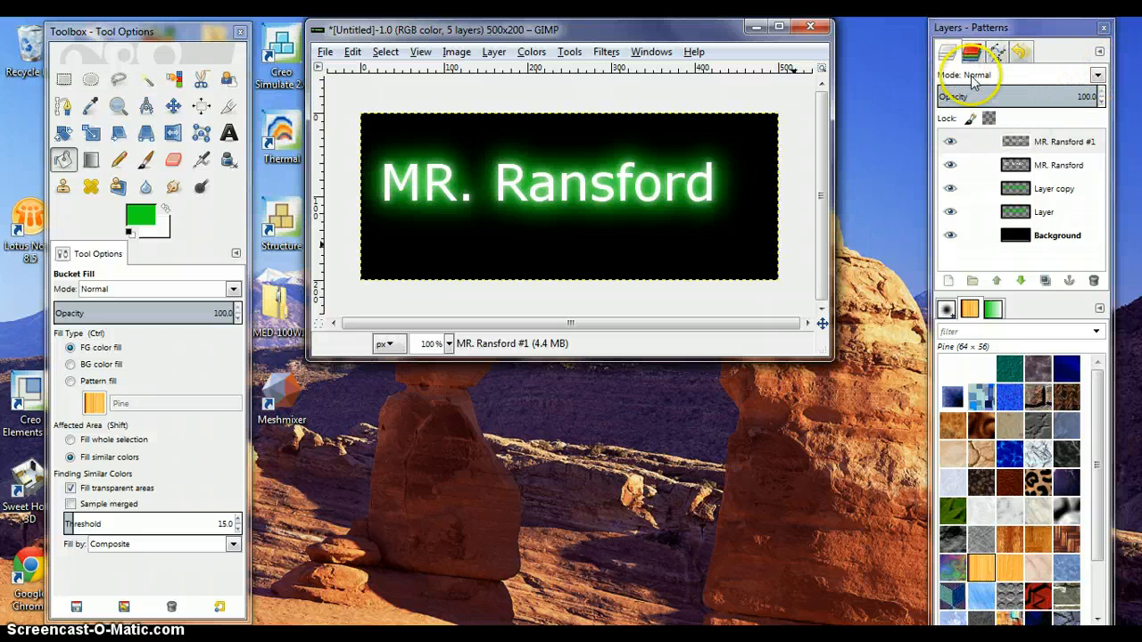
pyautogui.click(1097, 77)
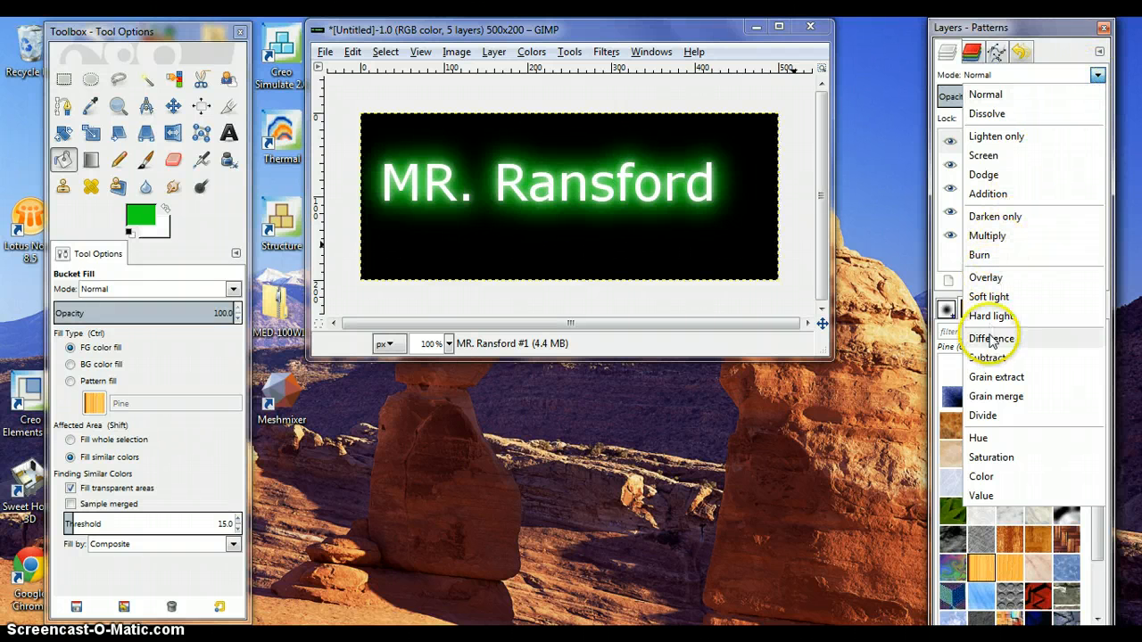
pyautogui.click(988, 176)
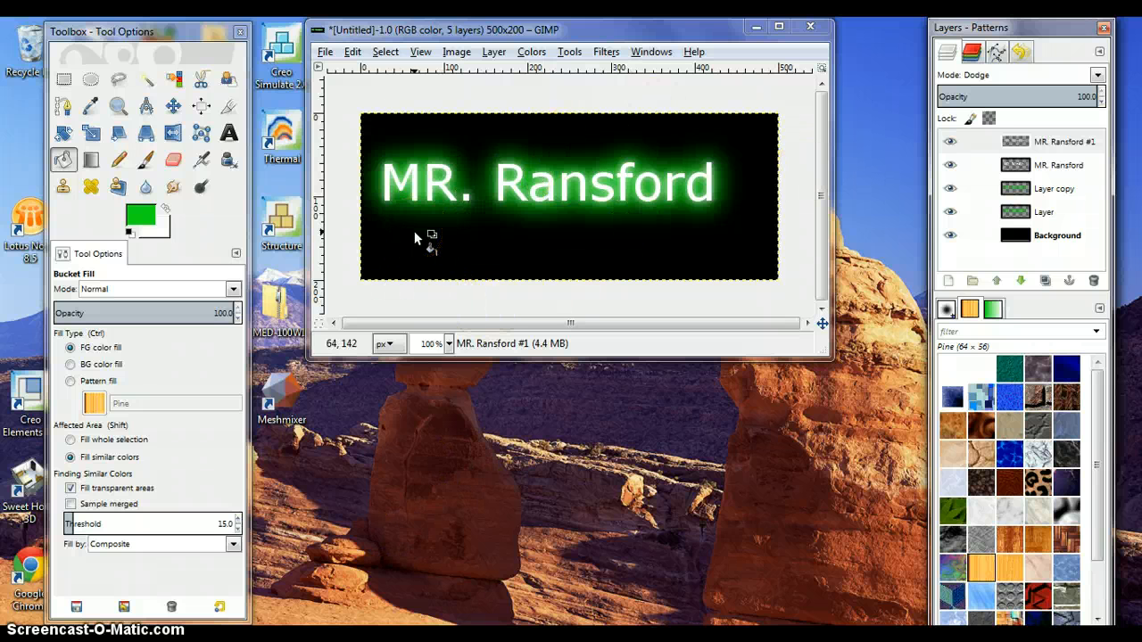
# Step: Export the banner as a JPEG image named "glow text" in the My Pictures folder
pyautogui.click(325, 51)
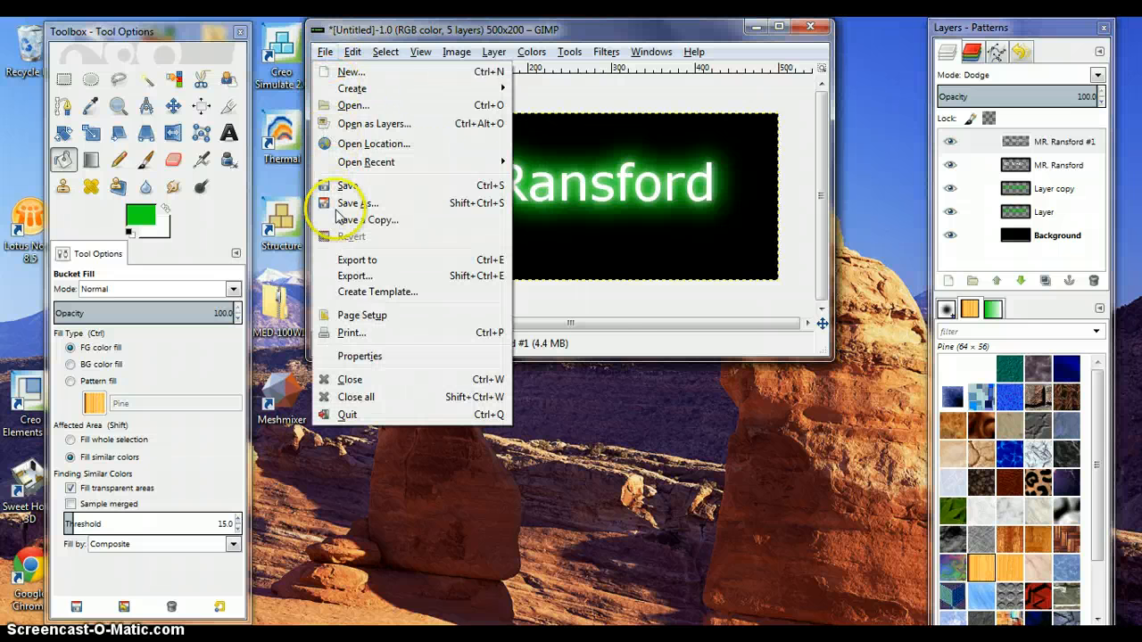
pyautogui.click(348, 276)
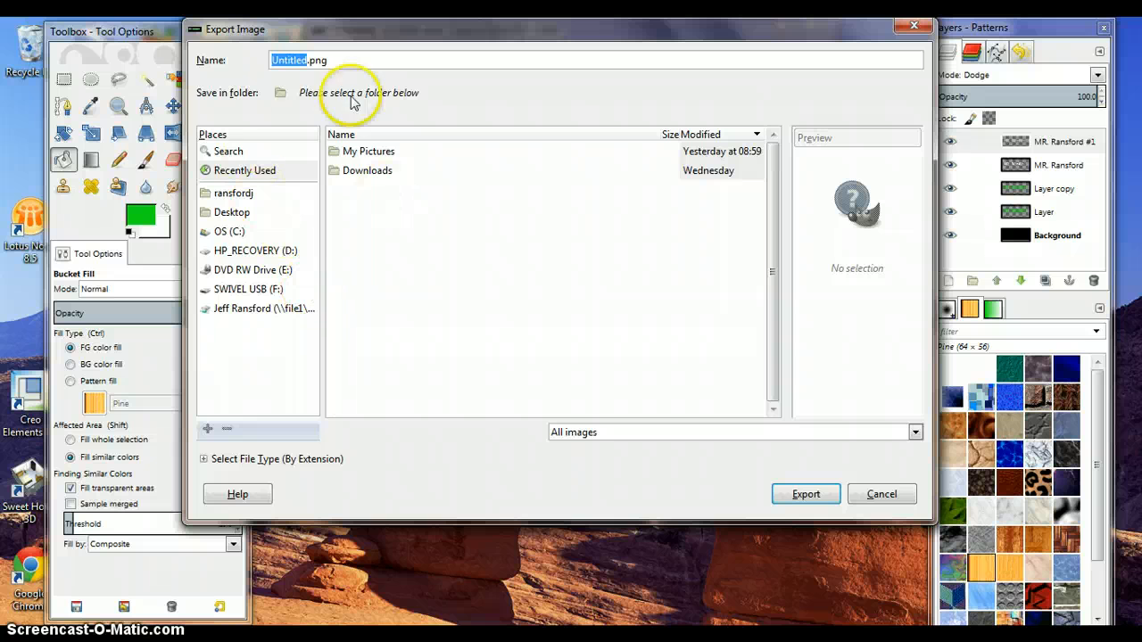
pyautogui.click(203, 459)
pyautogui.scroll(-5, 215, 473)
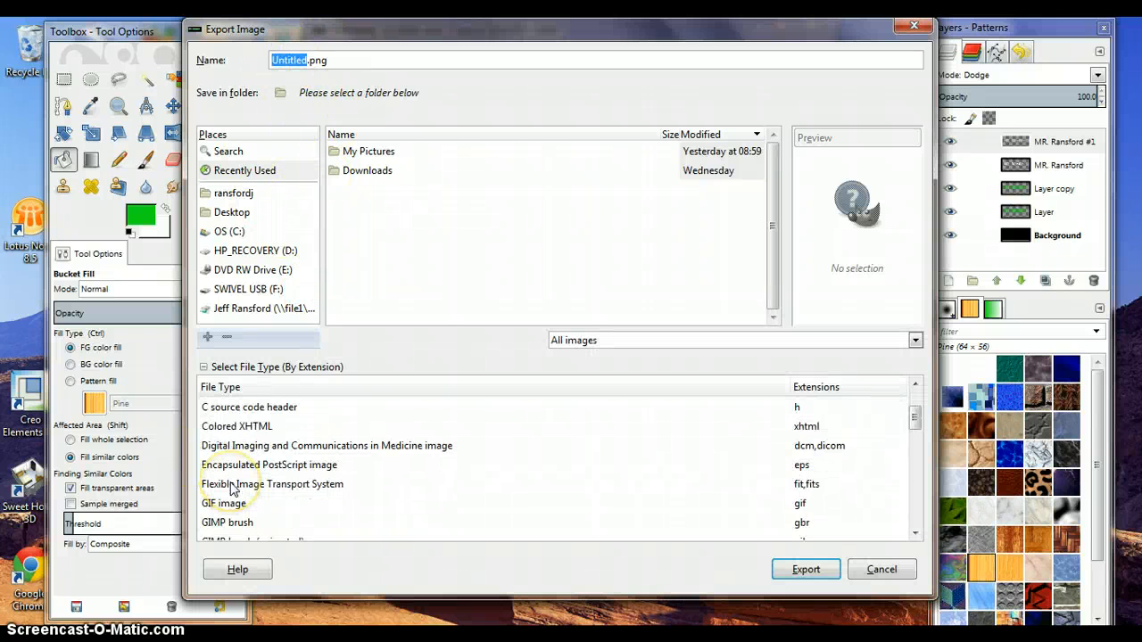
pyautogui.click(232, 496)
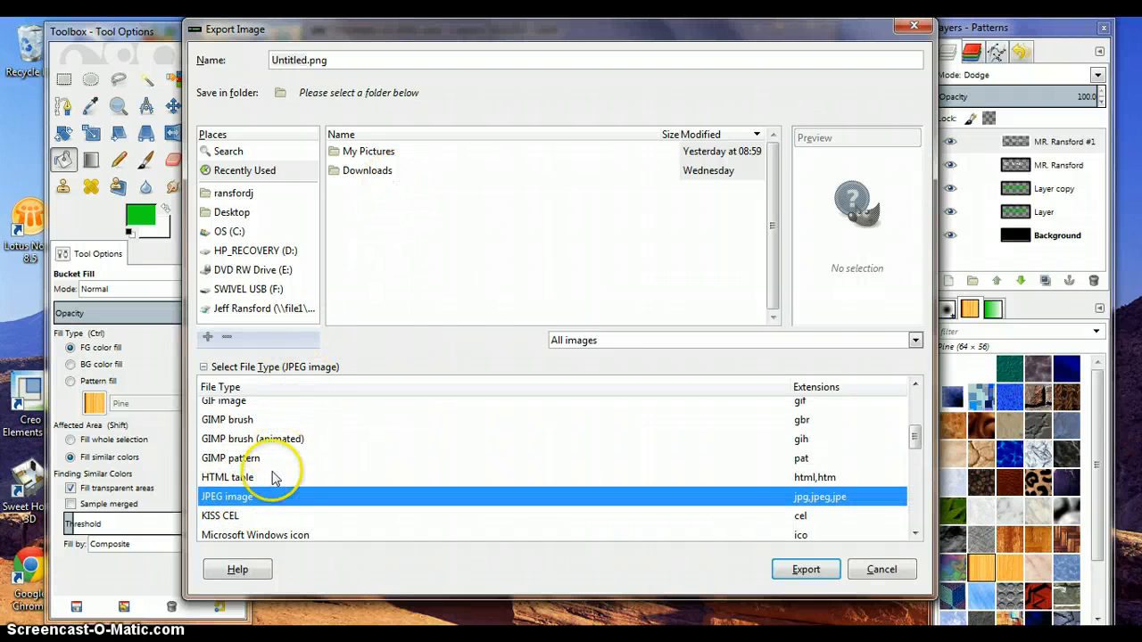
pyautogui.click(423, 160)
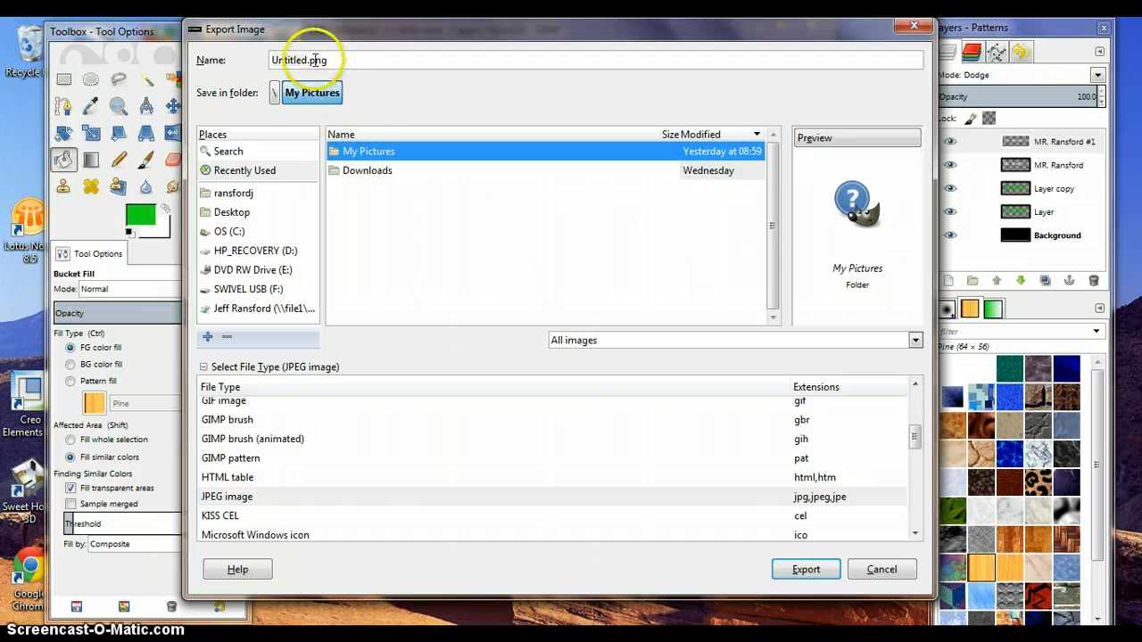
pyautogui.moveTo(331, 60); pyautogui.dragTo(210, 62)
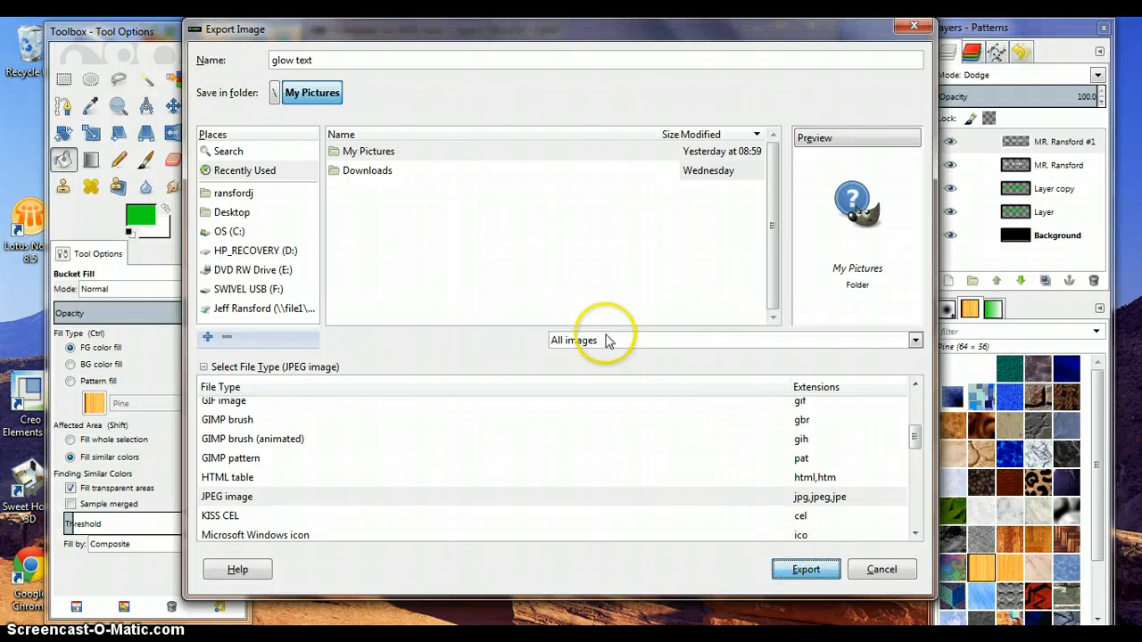
pyautogui.press('Return')
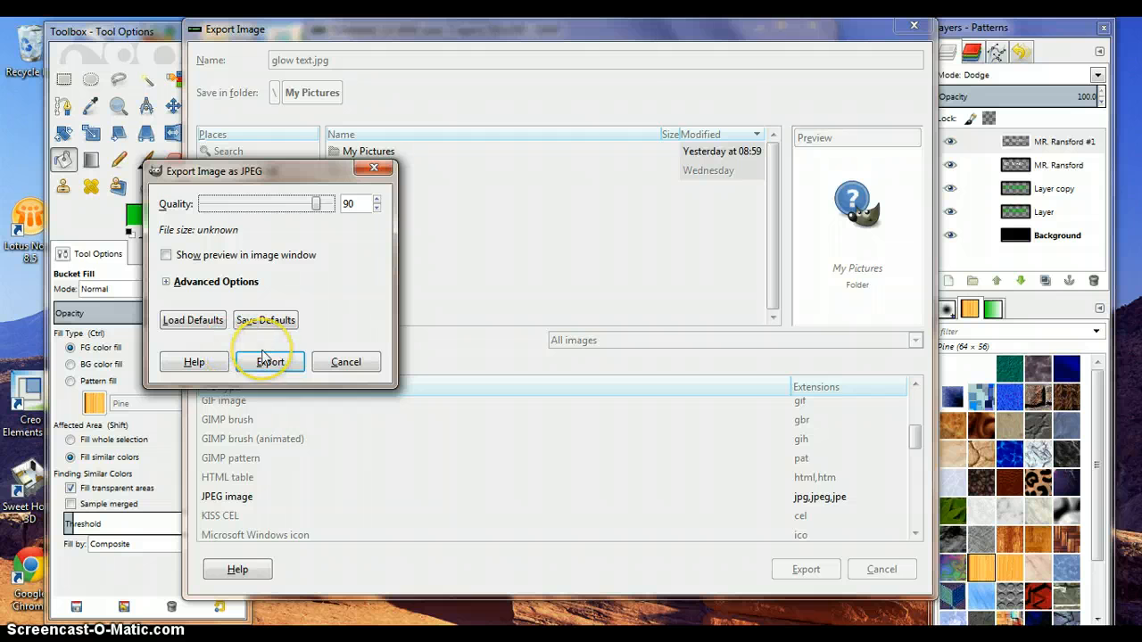